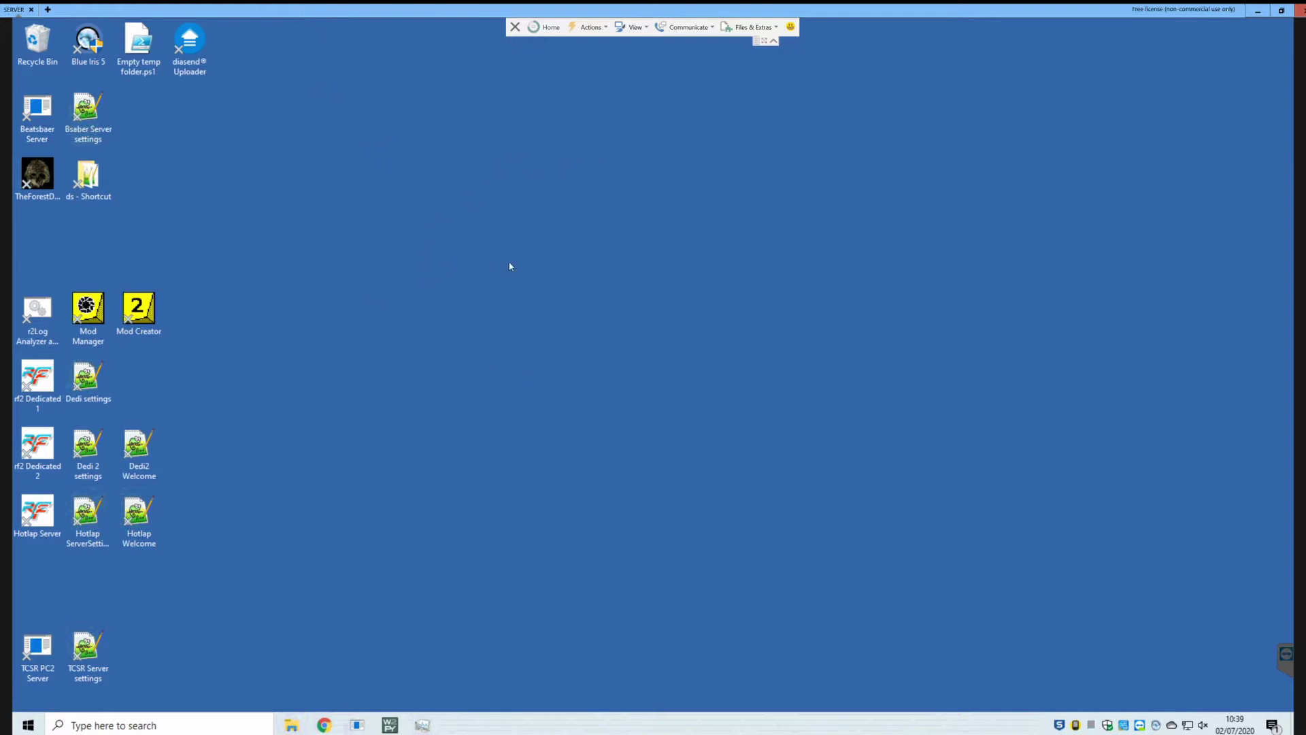
- Open Mod Manager on the server to check its key status in the window title, and close it
{"action": "double_click", "coordinate": [95, 325]}
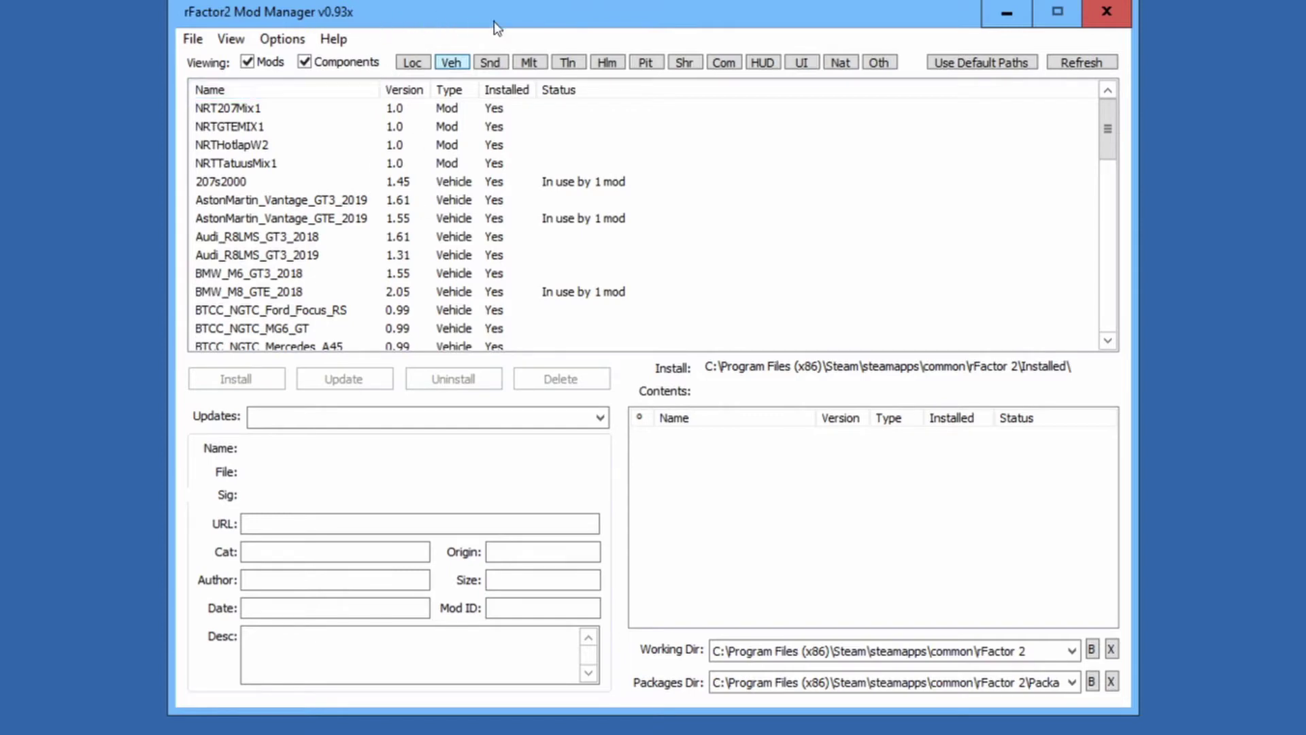
{"action": "left_click", "coordinate": [1106, 13]}
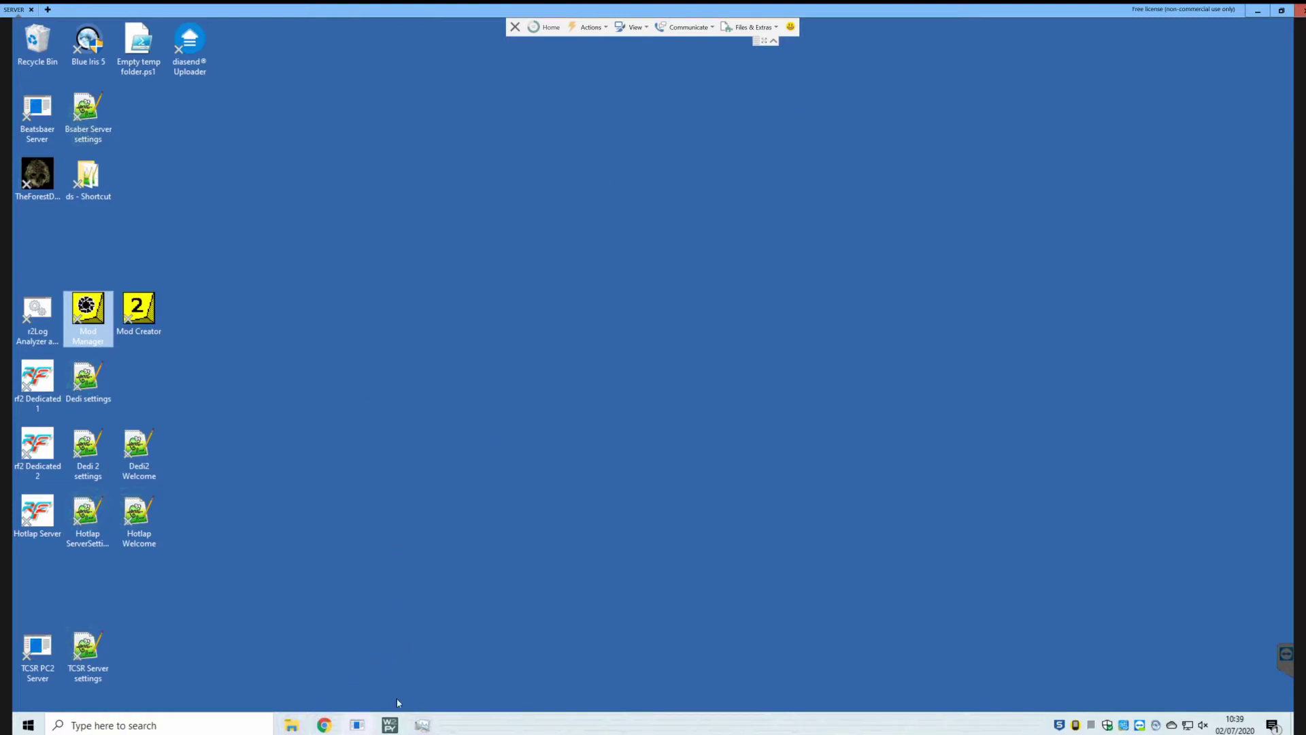
- Open the UserData folder inside the server's rFactor 2 directory in File Explorer, keeping the desktop shortcuts accessible
{"action": "left_click", "coordinate": [291, 724]}
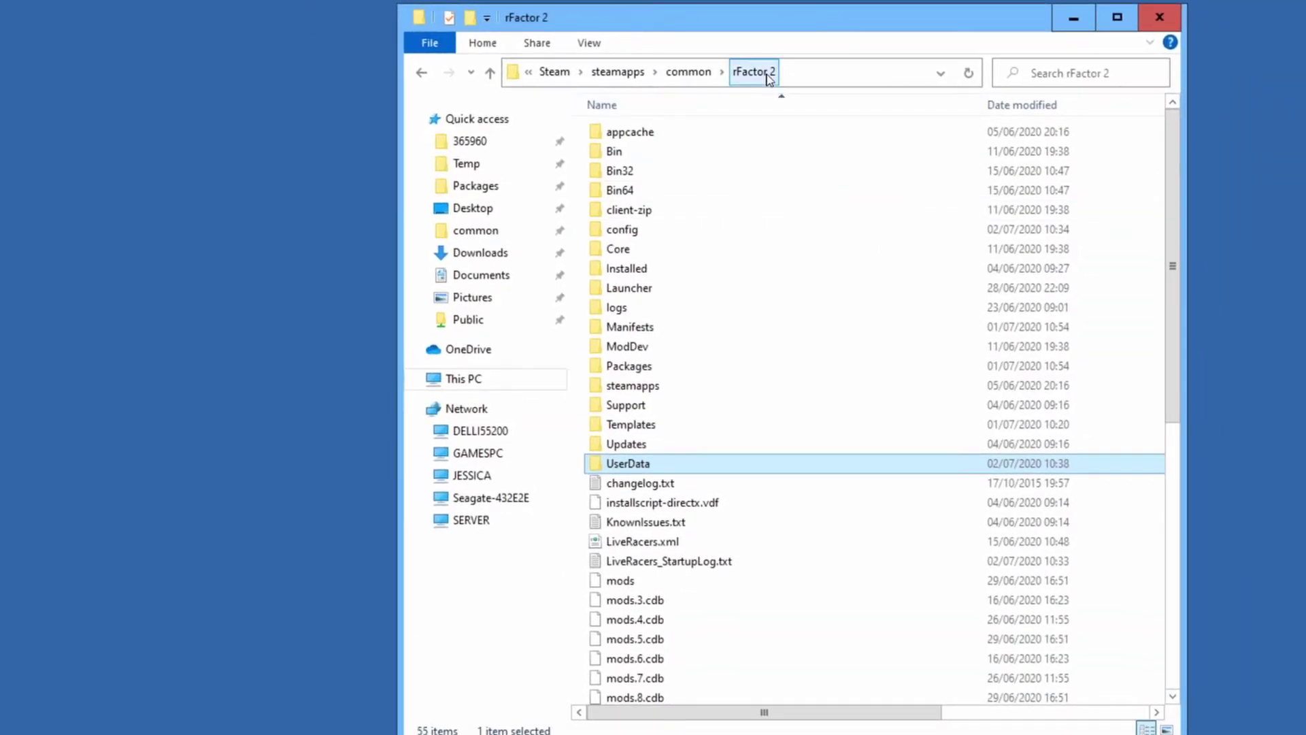
{"action": "double_click", "coordinate": [675, 468]}
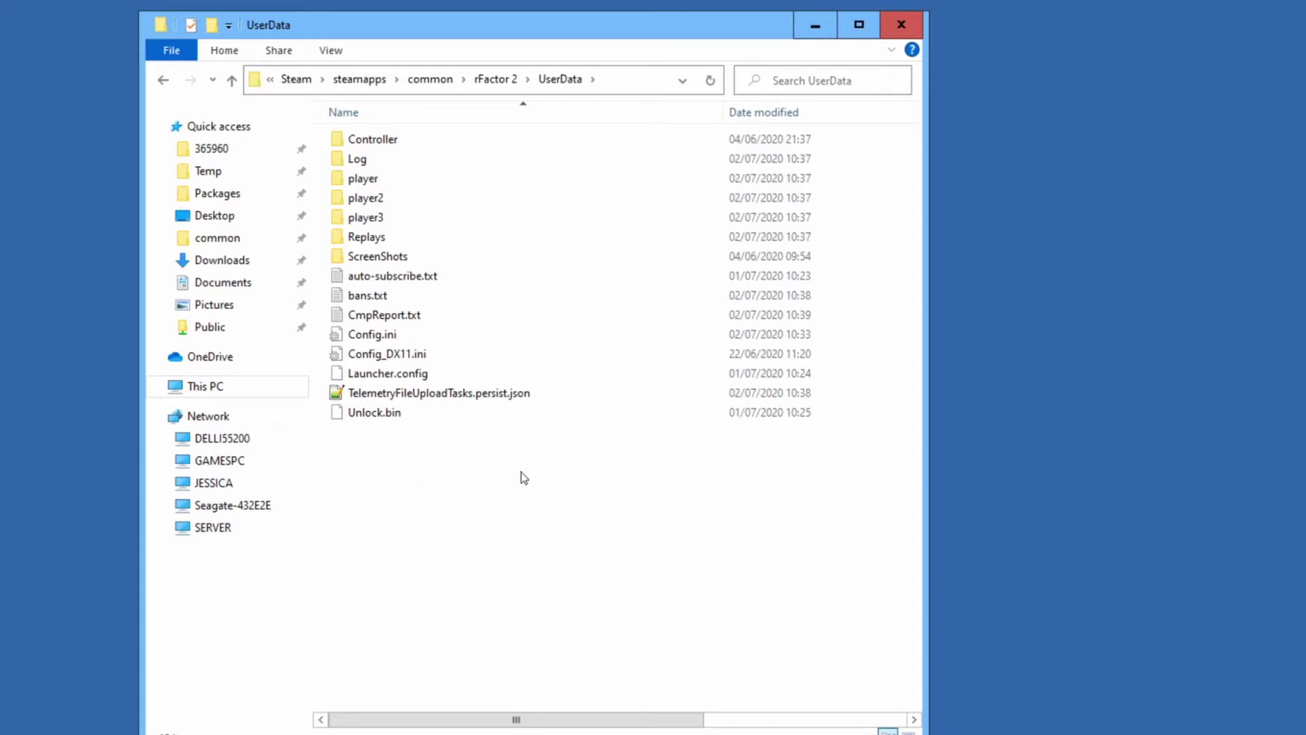
{"action": "left_click_drag", "start_coordinate": [517, 35], "coordinate": [585, 34]}
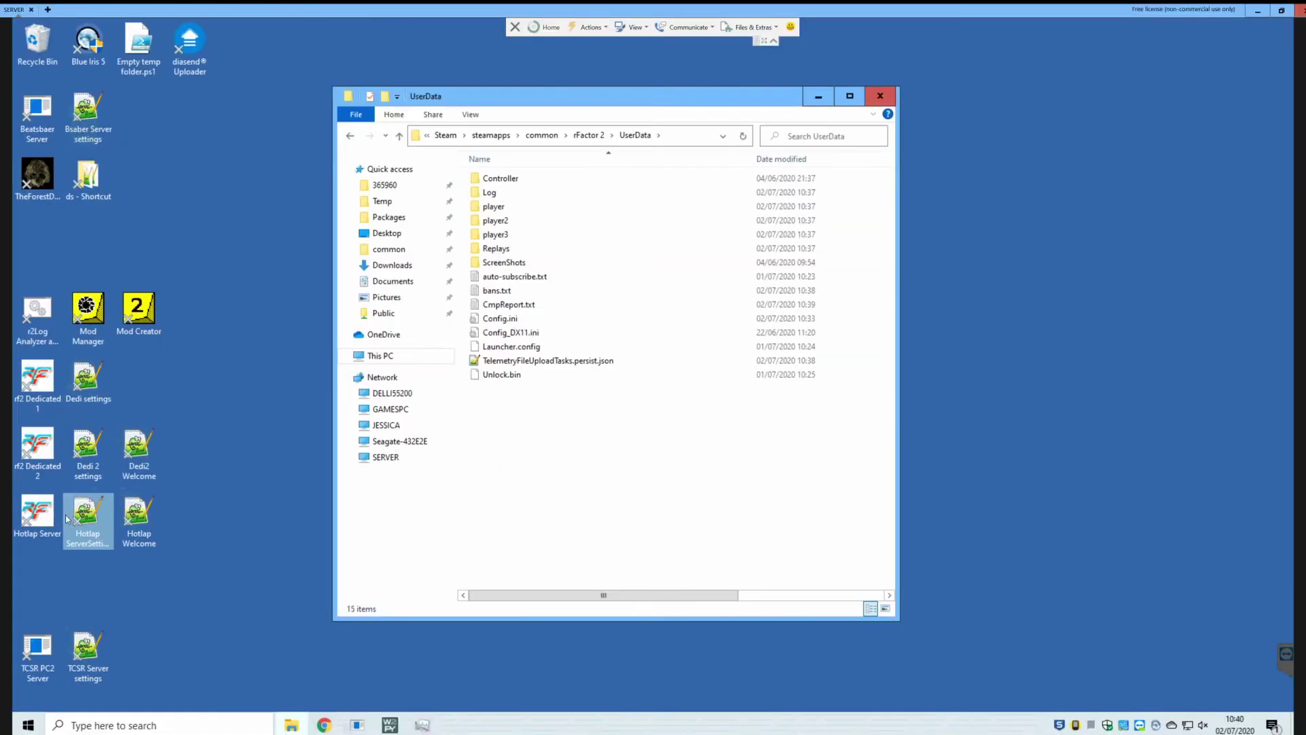
- Start the Hotlap dedicated server with its existing vehicle and event settings, load the track, and move its window off the file list
{"action": "left_click", "coordinate": [49, 518]}
{"action": "double_click", "coordinate": [49, 519]}
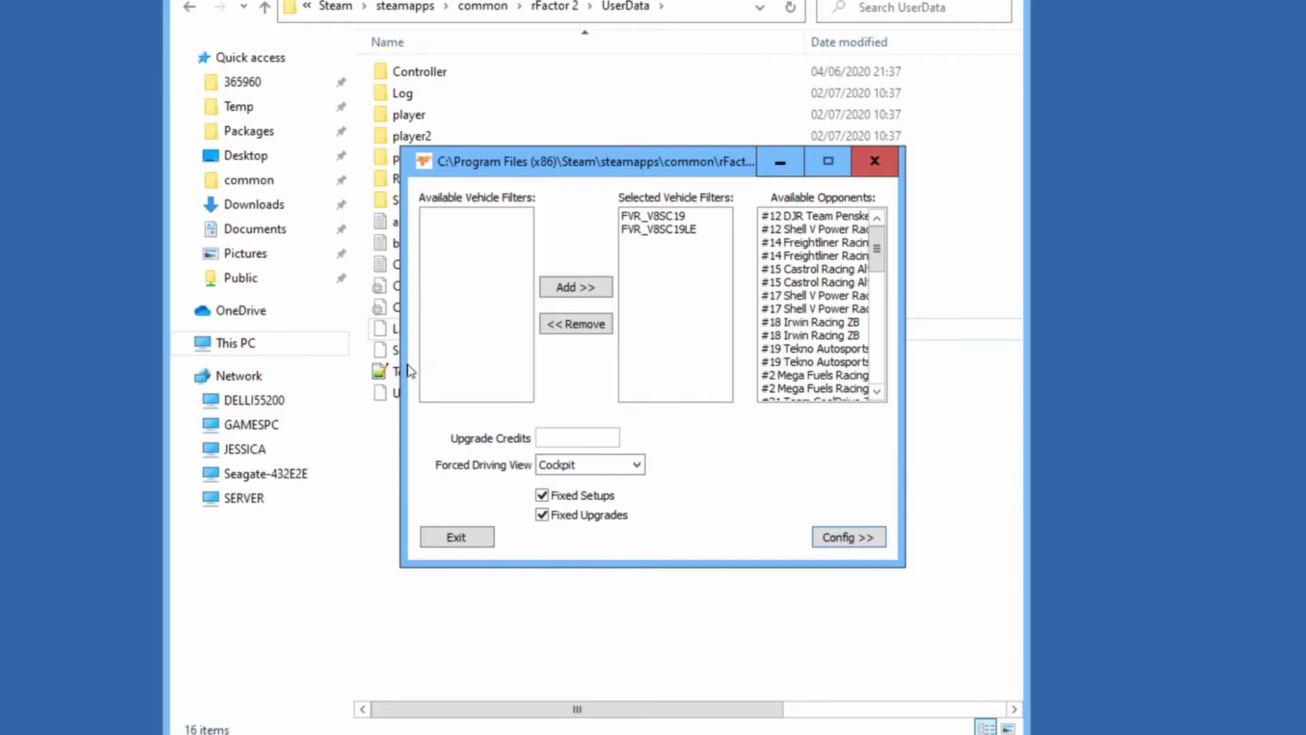
{"action": "left_click_drag", "start_coordinate": [694, 170], "coordinate": [945, 153]}
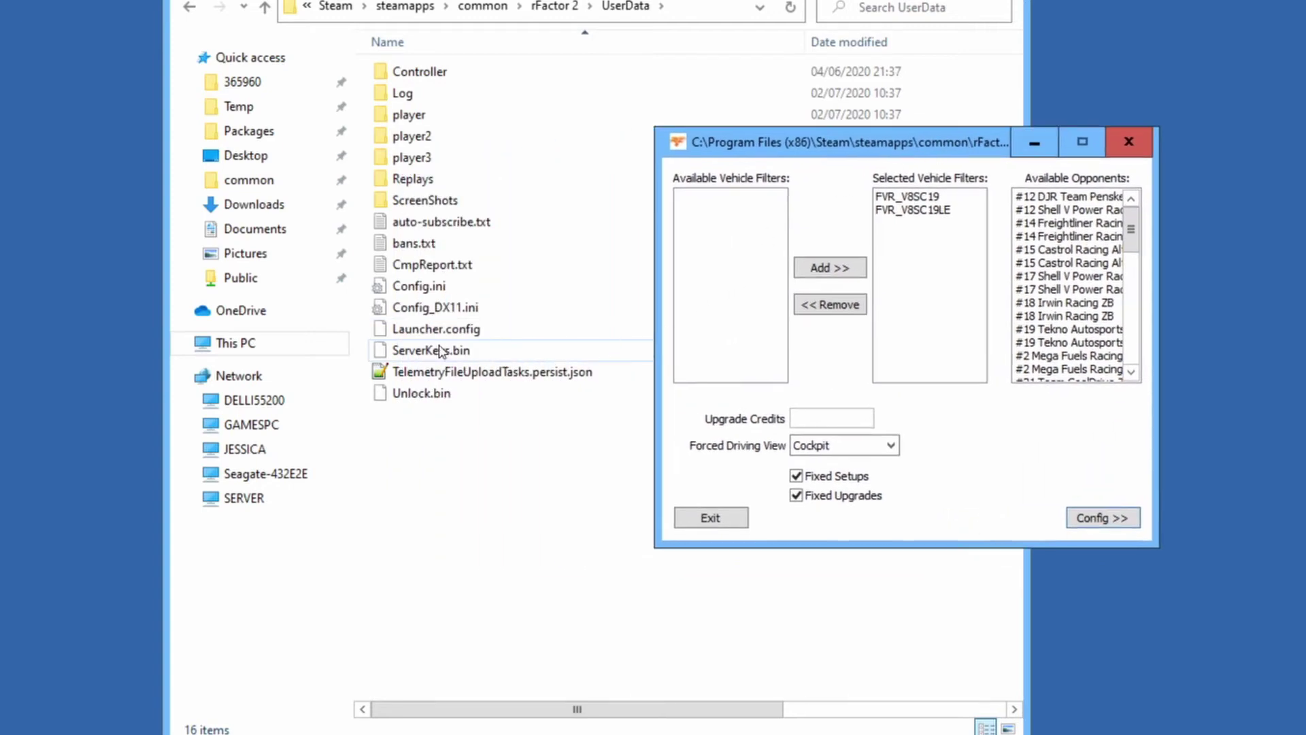
{"action": "left_click", "coordinate": [1102, 517]}
{"action": "left_click", "coordinate": [856, 578]}
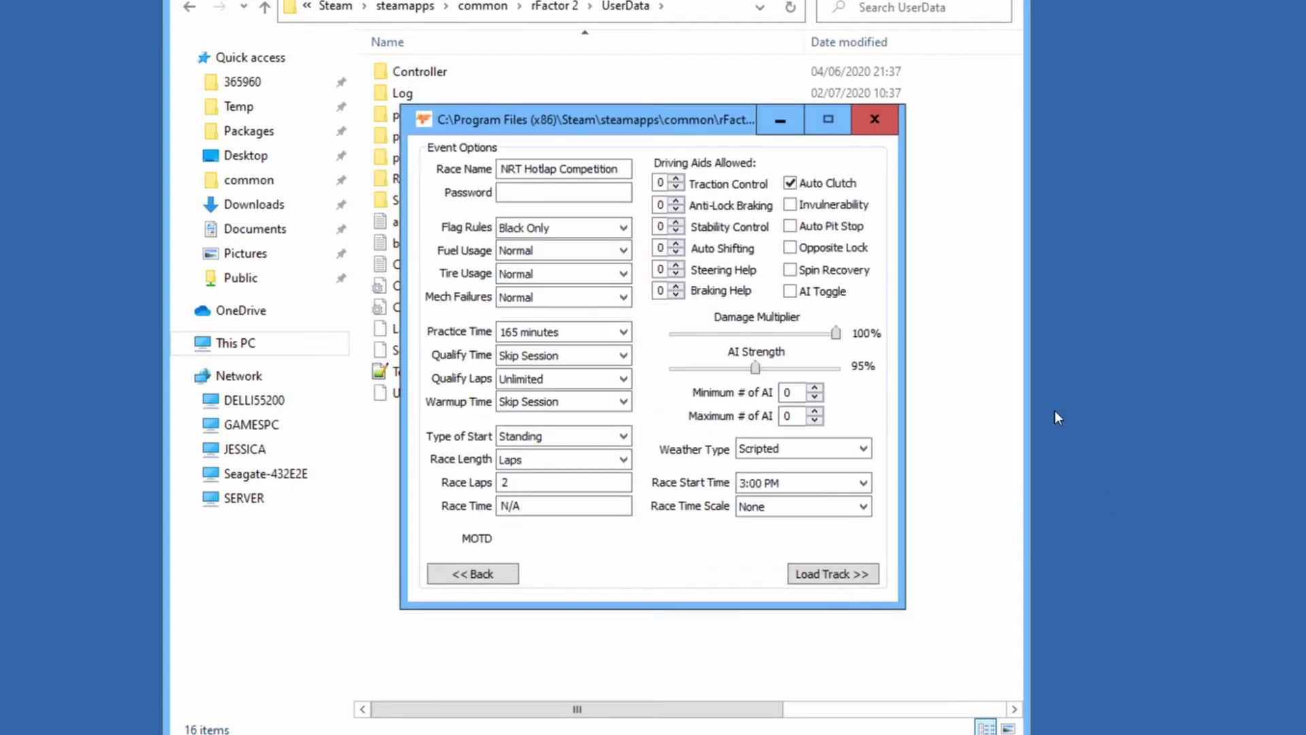
{"action": "left_click", "coordinate": [870, 575]}
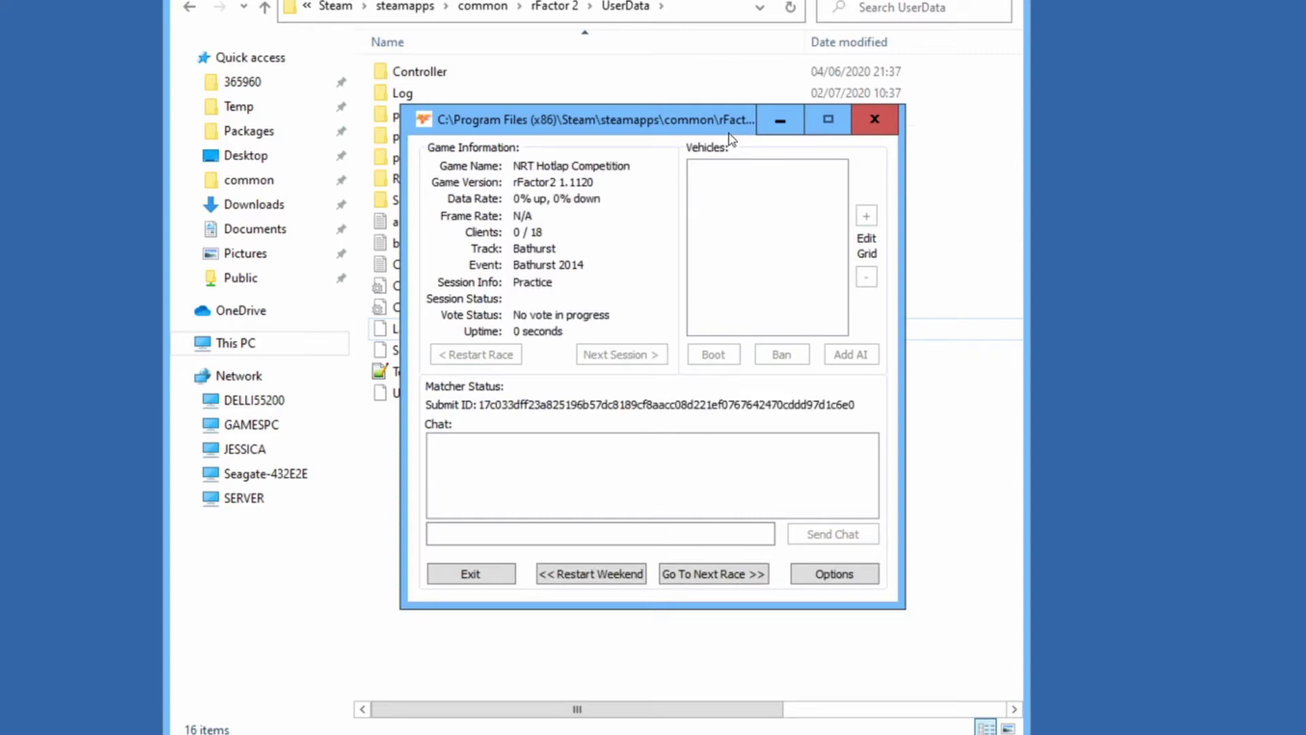
{"action": "left_click_drag", "start_coordinate": [733, 128], "coordinate": [1221, 131]}
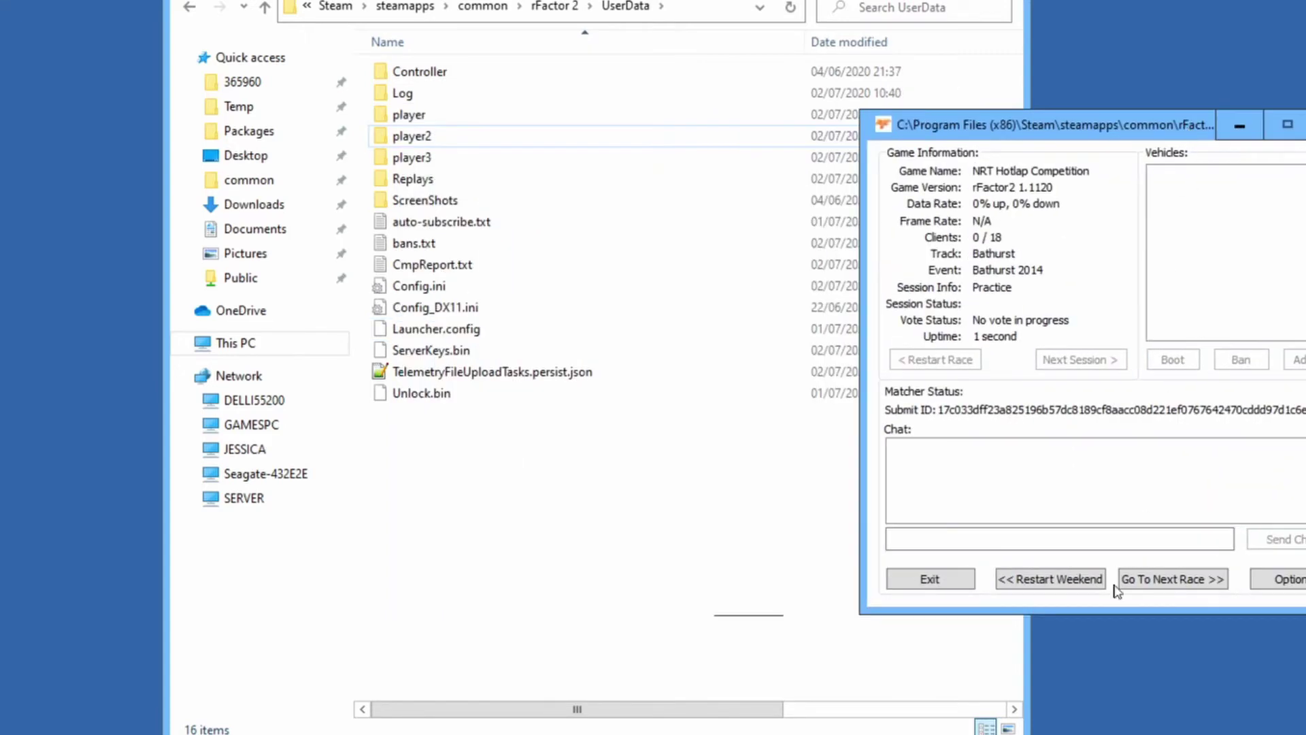
- Exit the dedicated server, confirm the shutdown, and select ServerKeys.bin in the server's UserData folder
{"action": "left_click", "coordinate": [930, 579]}
{"action": "left_click", "coordinate": [632, 431]}
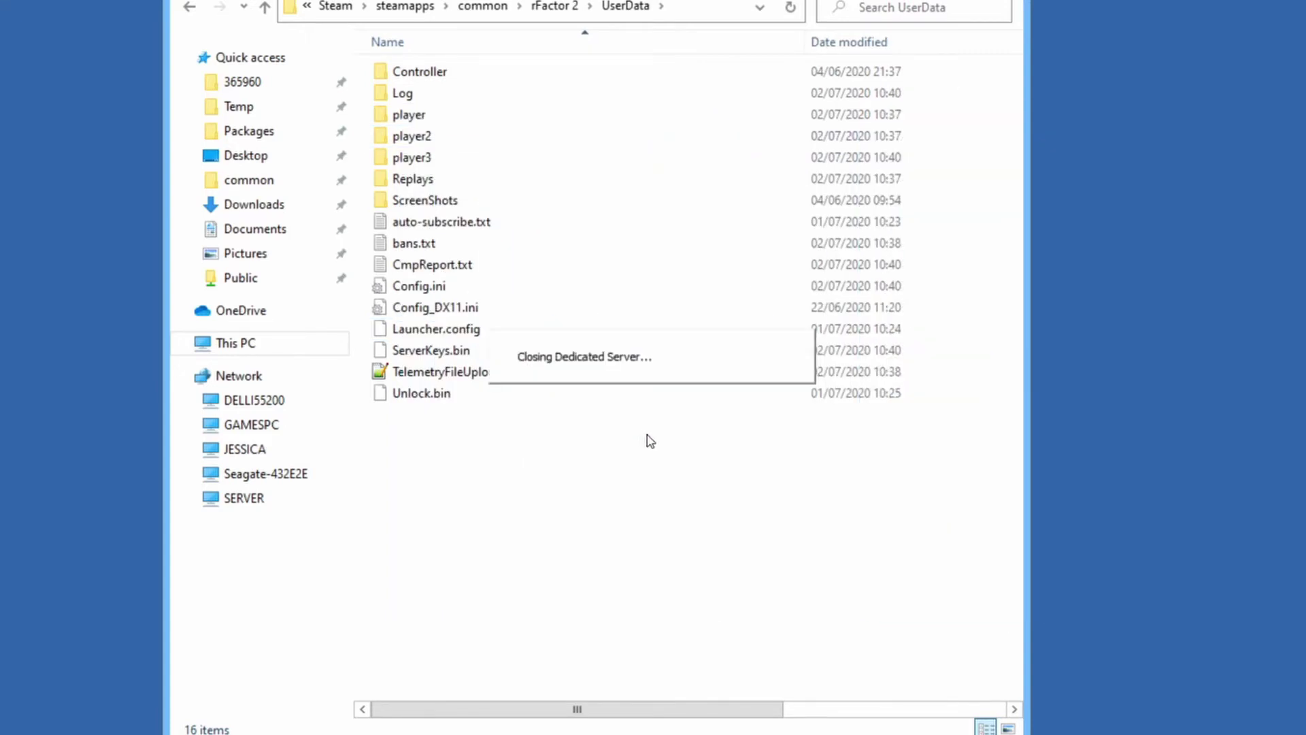
{"action": "left_click", "coordinate": [425, 350]}
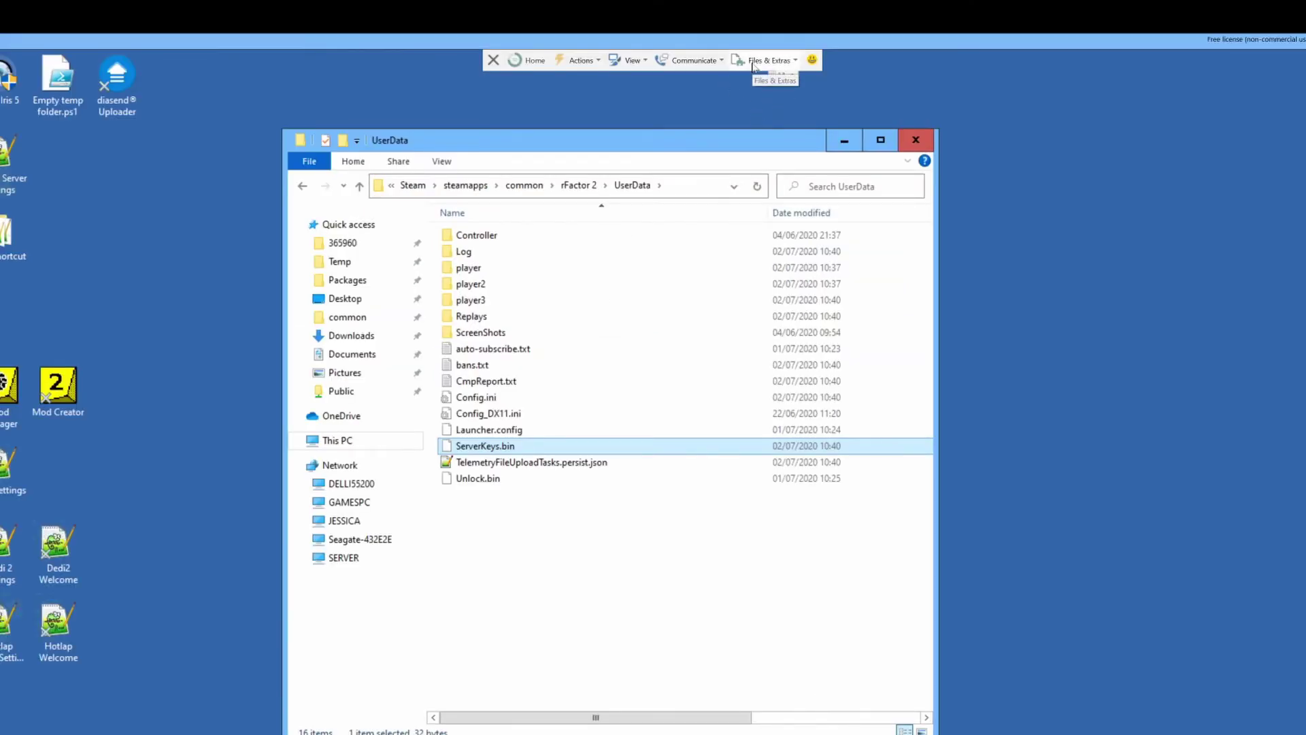
- Transfer ServerKeys.bin from the server's UserData folder to the local computer's UserData folder using TeamViewer file transfer, and close the transfer window
{"action": "left_click", "coordinate": [754, 63]}
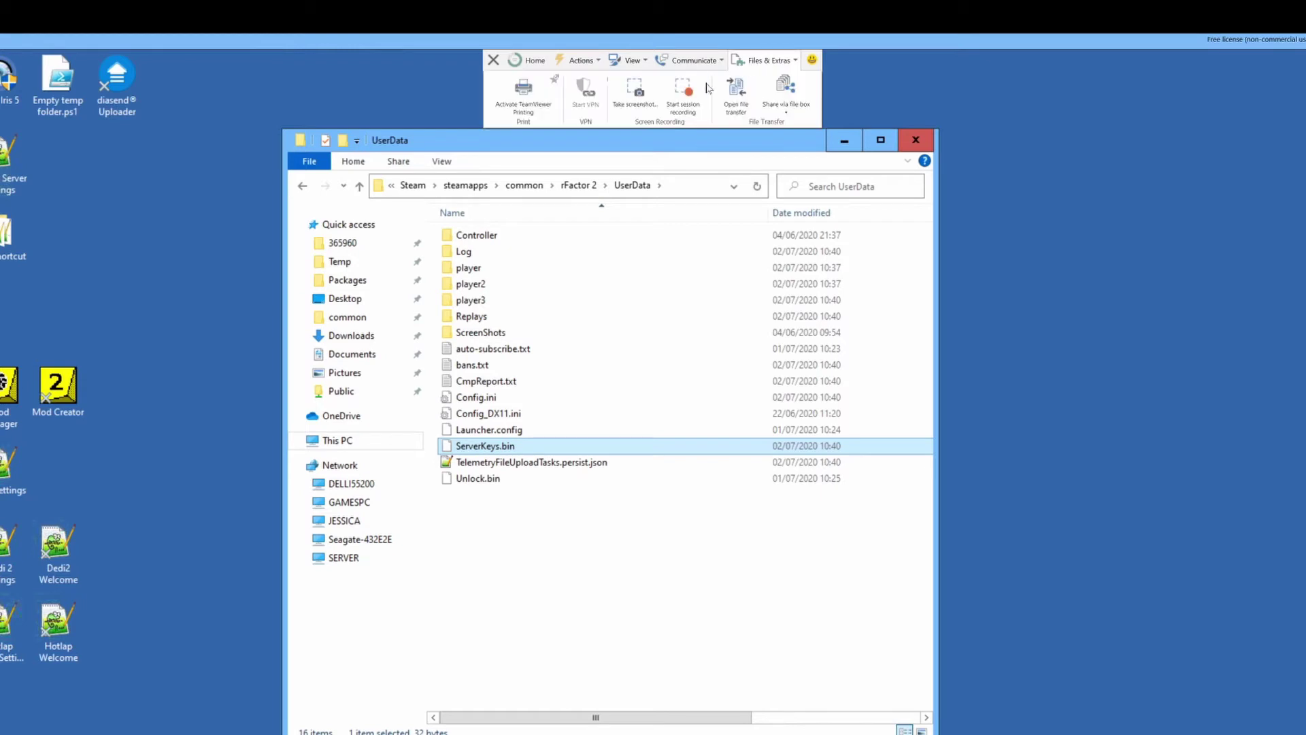
{"action": "left_click", "coordinate": [736, 96]}
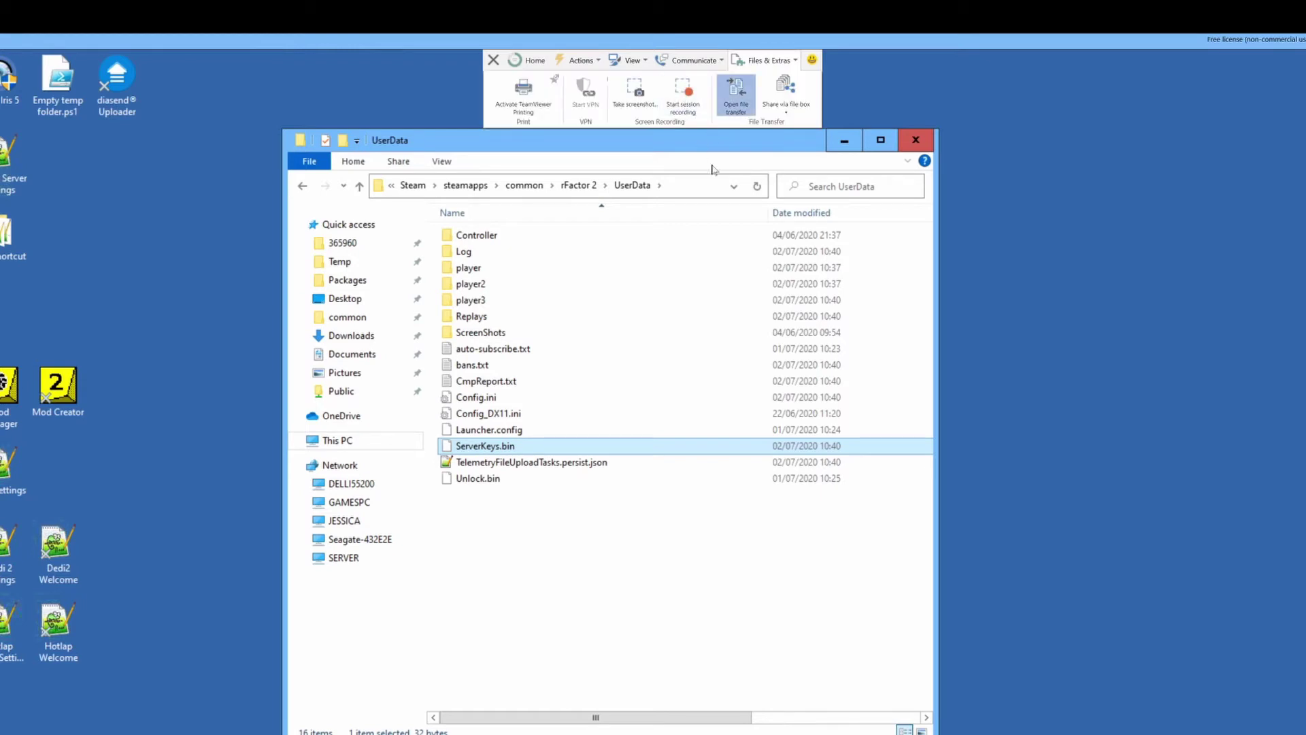
{"action": "left_click_drag", "start_coordinate": [355, 272], "coordinate": [804, 269]}
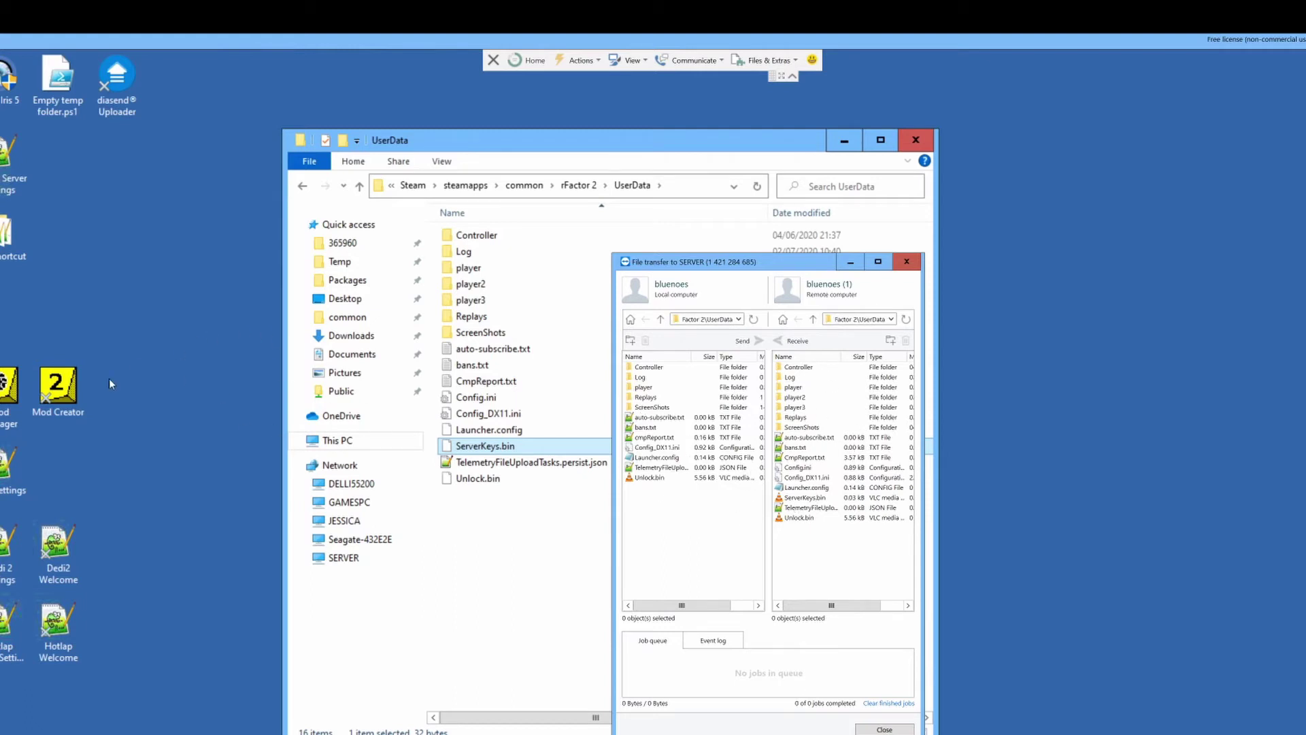
{"action": "left_click", "coordinate": [794, 500]}
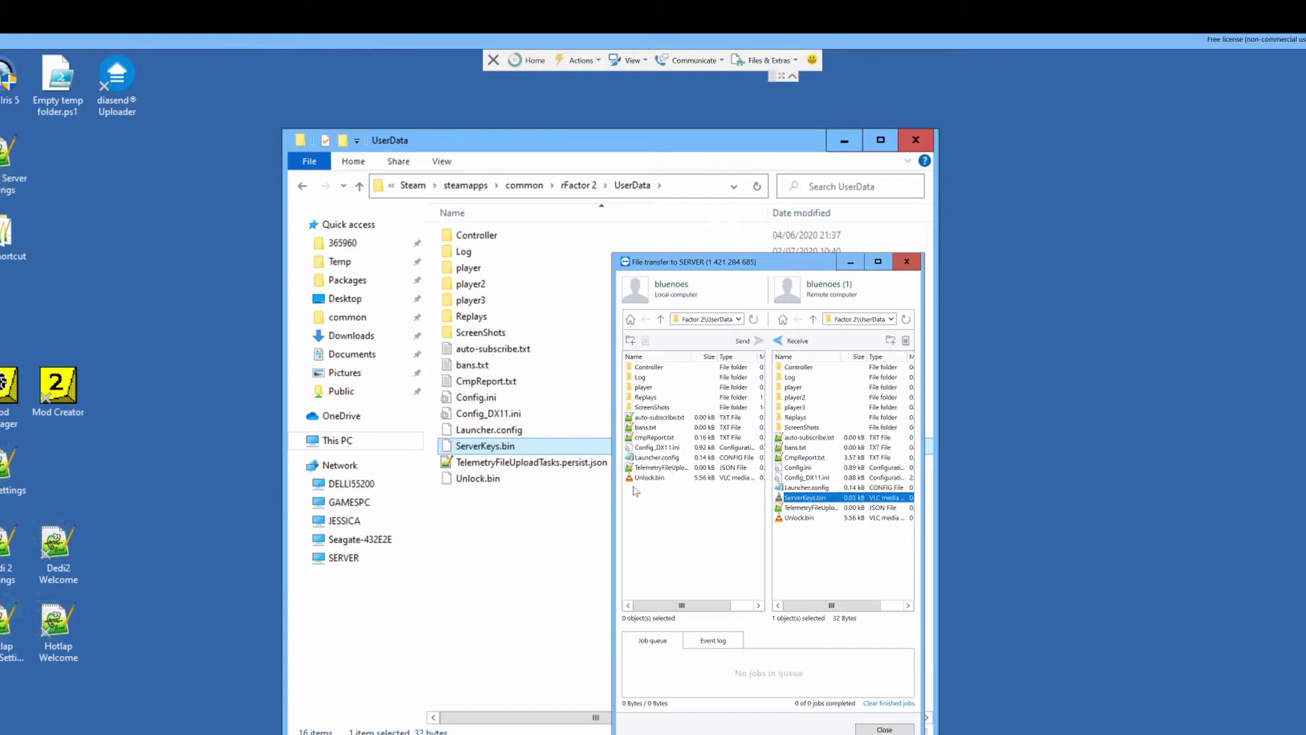
{"action": "left_click", "coordinate": [782, 345]}
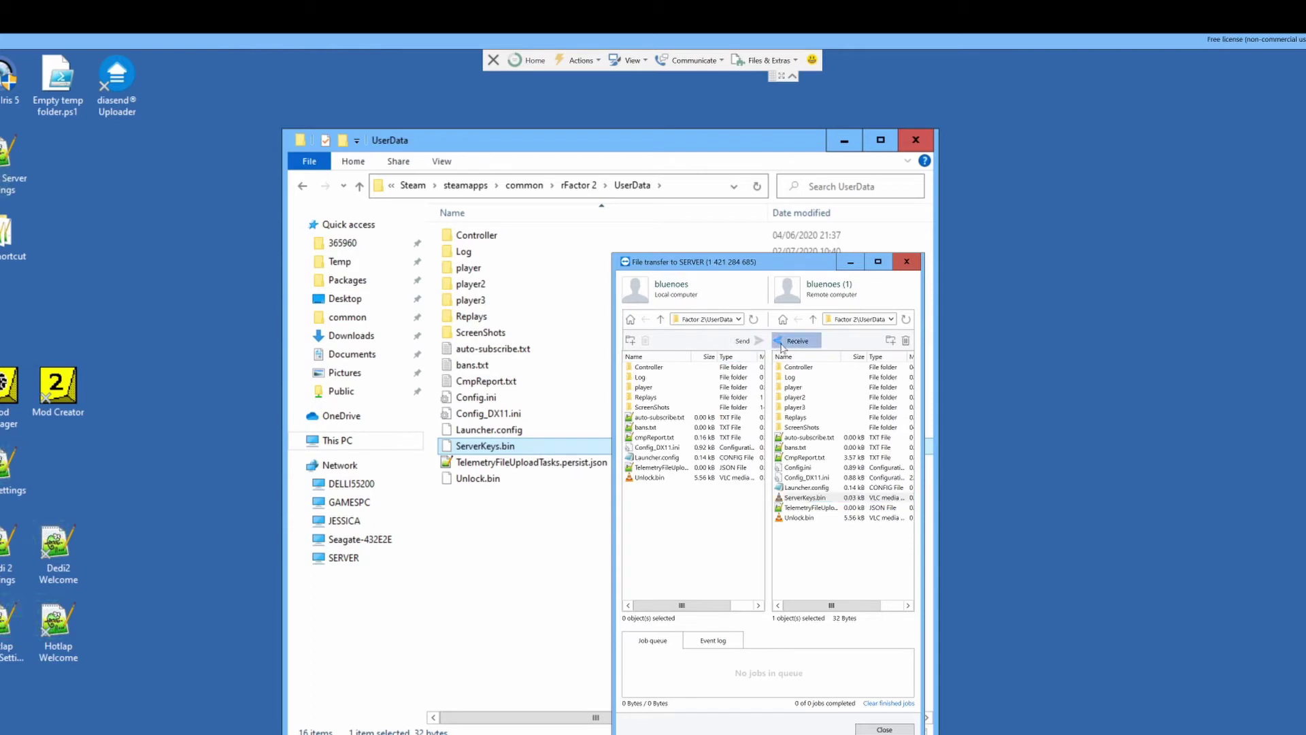
{"action": "left_click", "coordinate": [878, 729]}
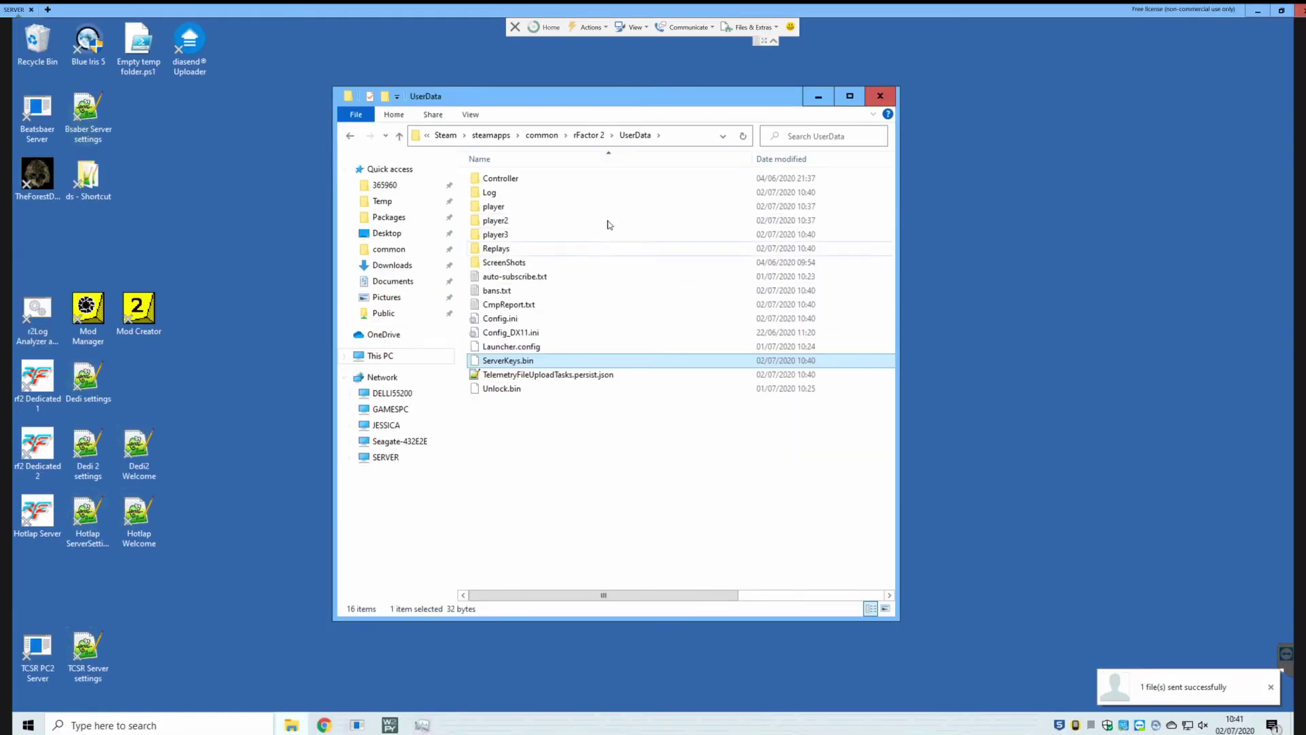
- Switch to the local rFactor 2 folder in File Explorer, open UserData, and select ServerKeys.bin
{"action": "key", "text": "alt+Tab"}
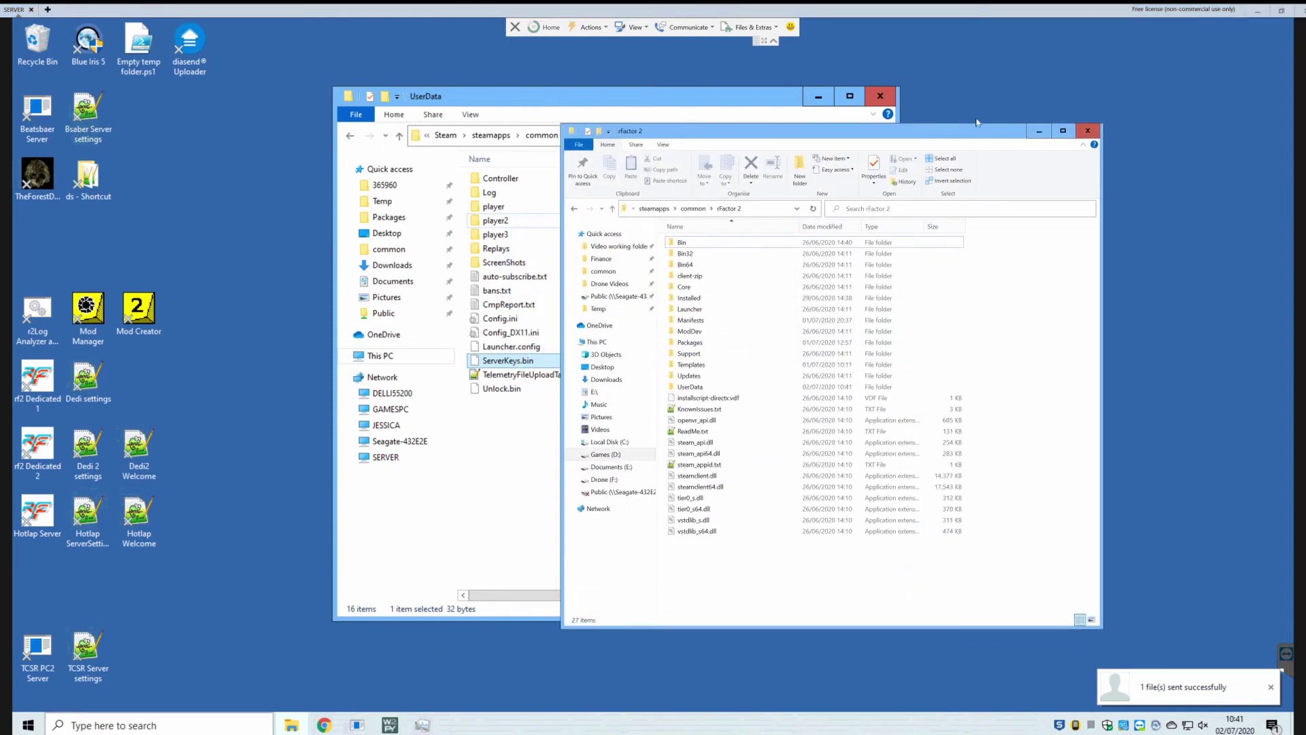
{"action": "double_click", "coordinate": [688, 387]}
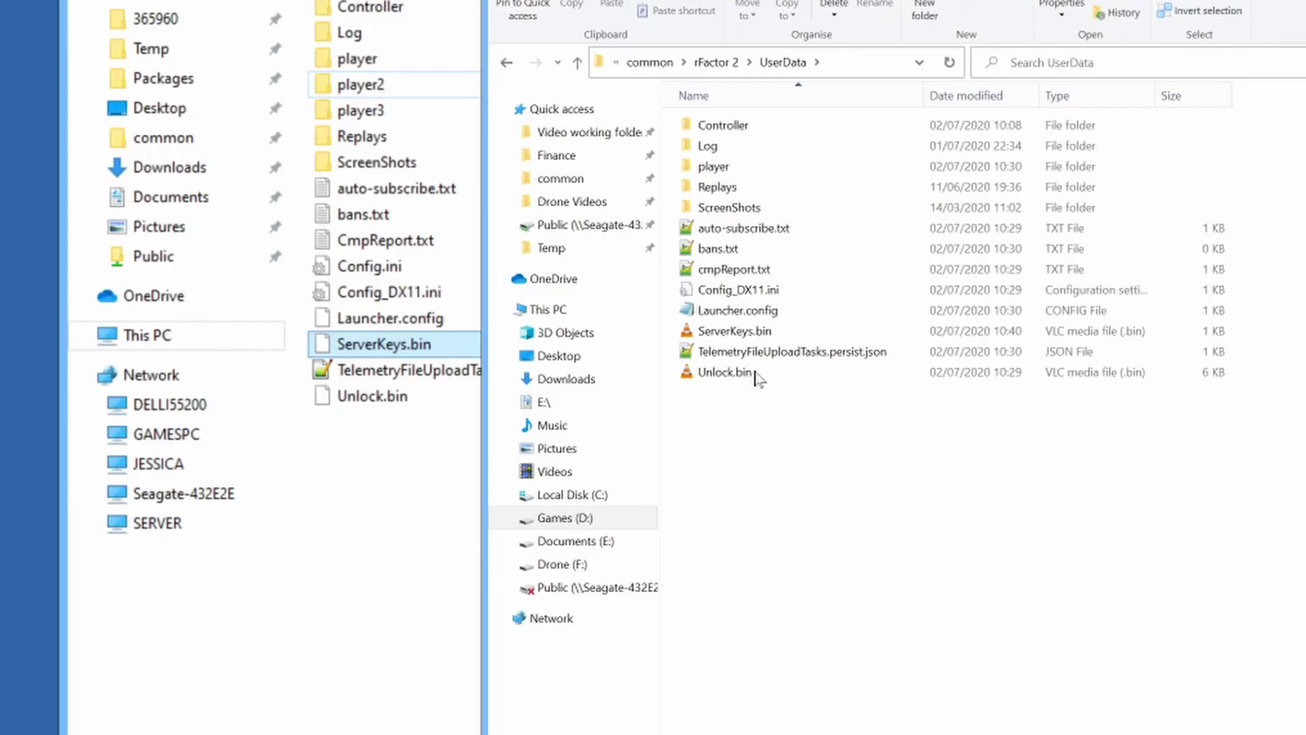
{"action": "left_click", "coordinate": [753, 331]}
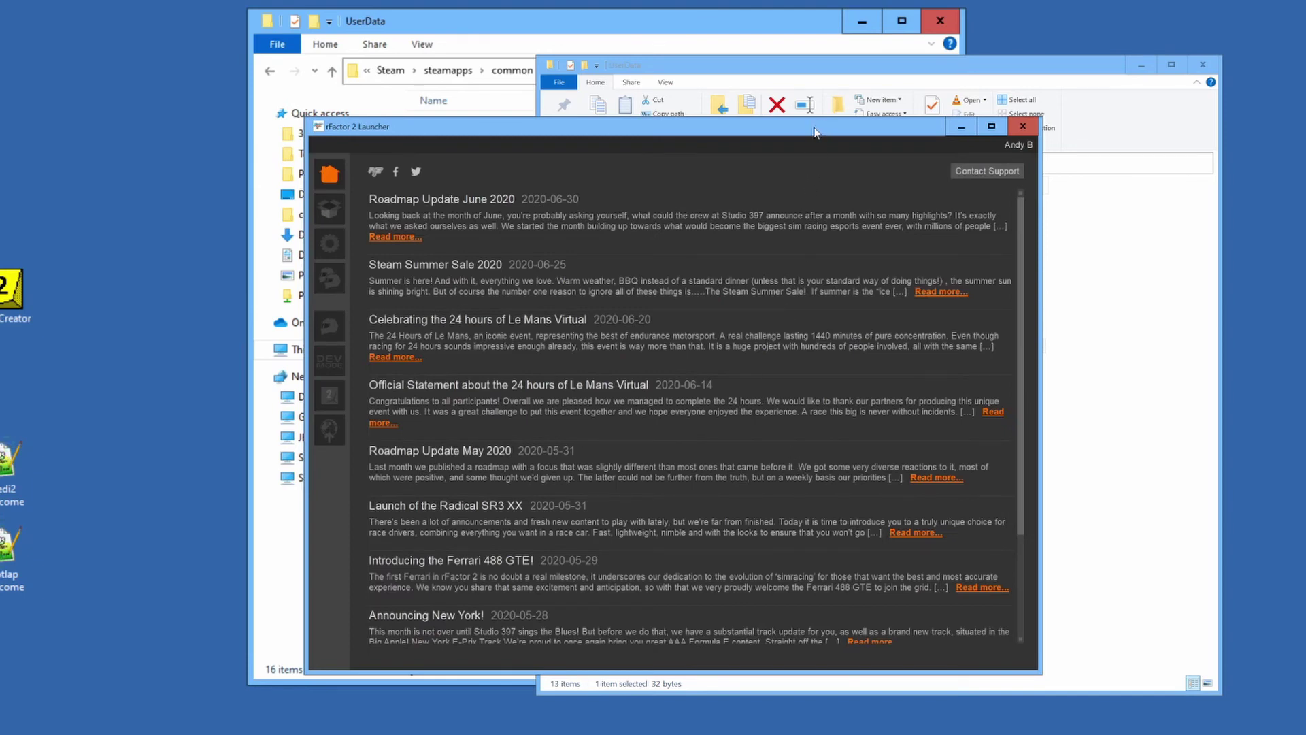
- Start the rFactor 2 game on the local computer from its launcher, and quit it from the main menu
{"action": "left_click", "coordinate": [337, 330]}
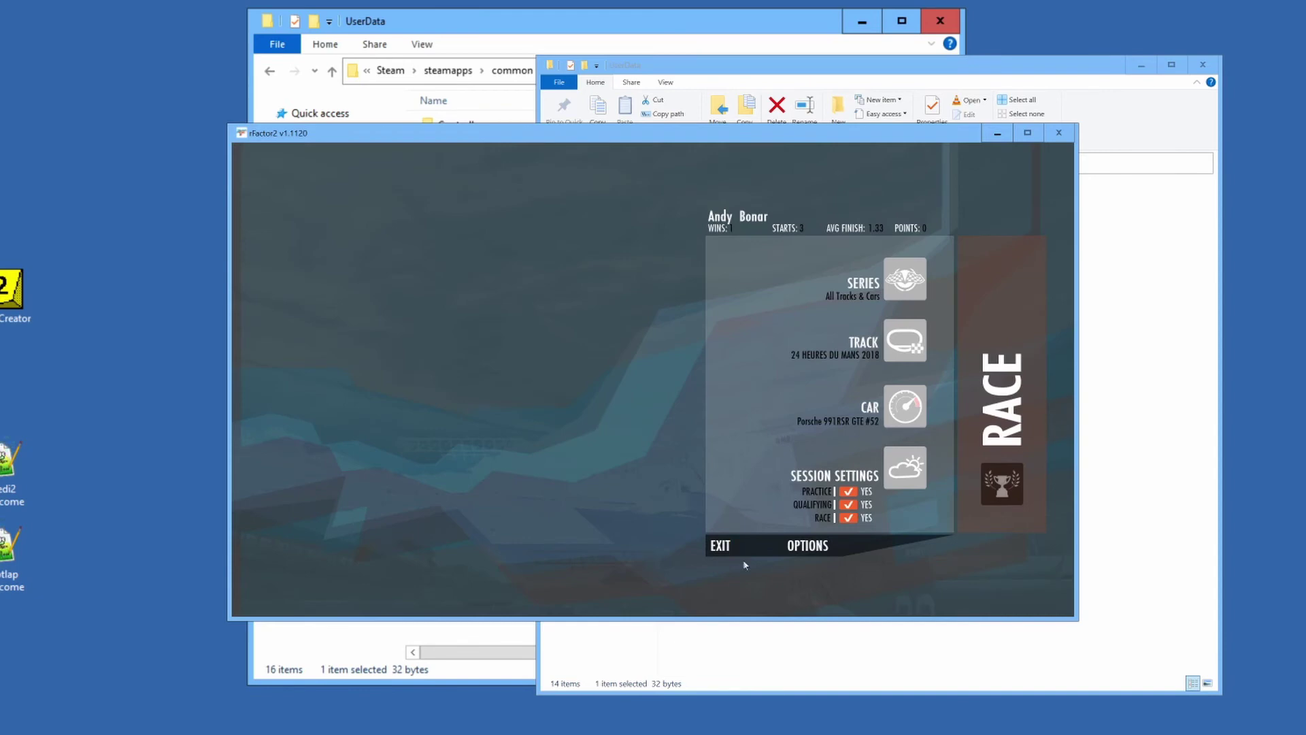
{"action": "left_click", "coordinate": [720, 545]}
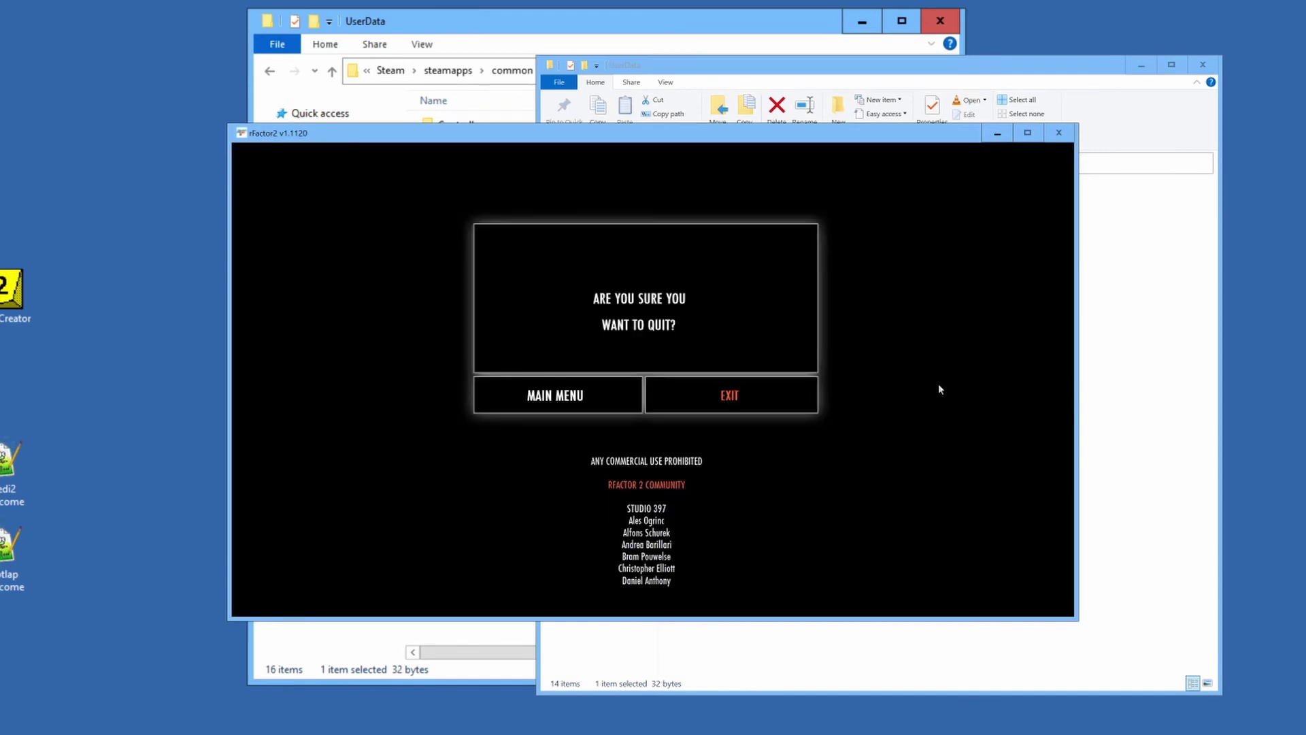
{"action": "left_click", "coordinate": [729, 396]}
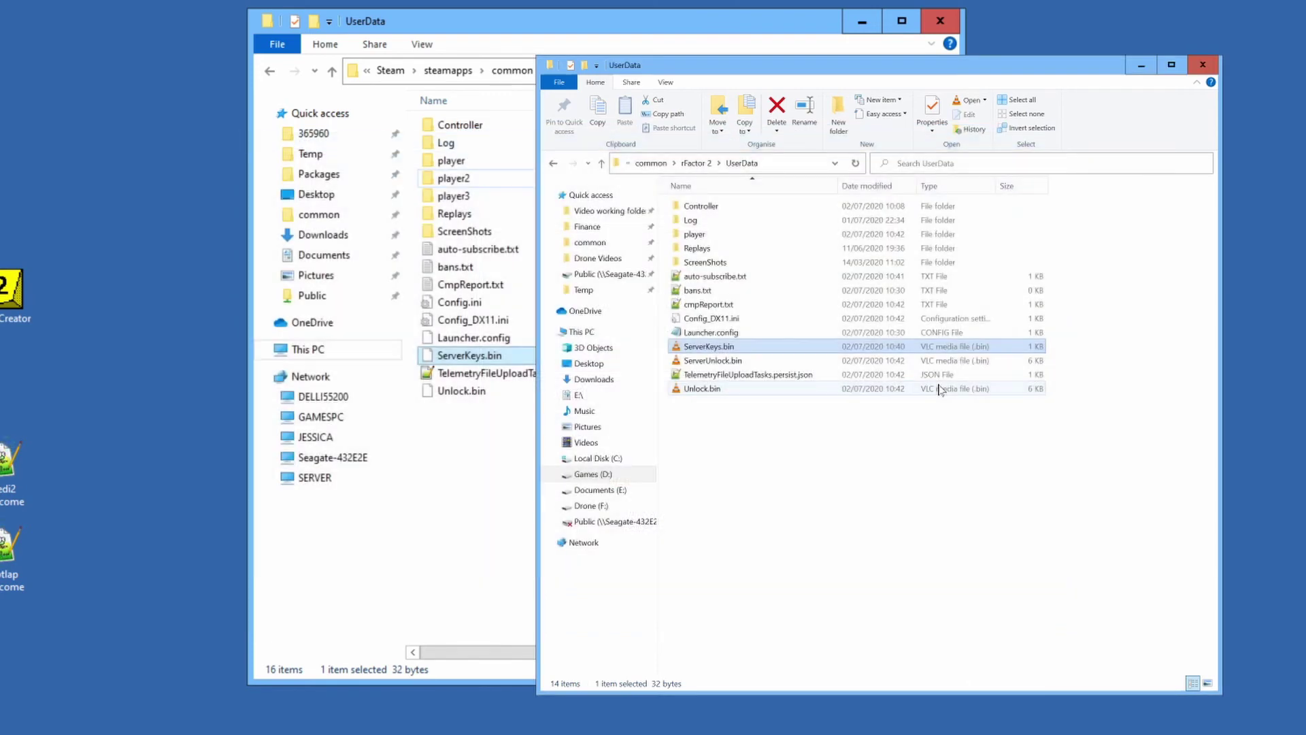
- Reposition the local UserData folder window and select ServerUnlock.bin in it
{"action": "left_click", "coordinate": [945, 180]}
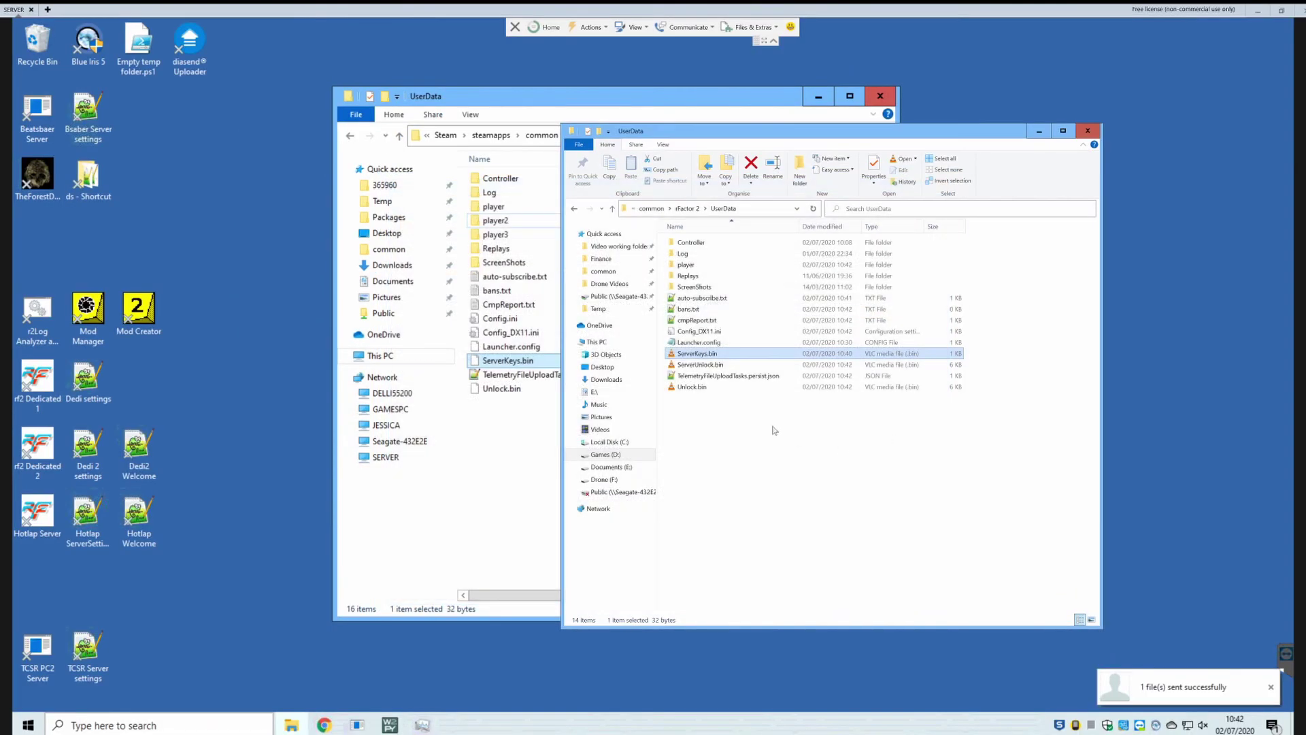
{"action": "left_click_drag", "start_coordinate": [883, 135], "coordinate": [834, 149]}
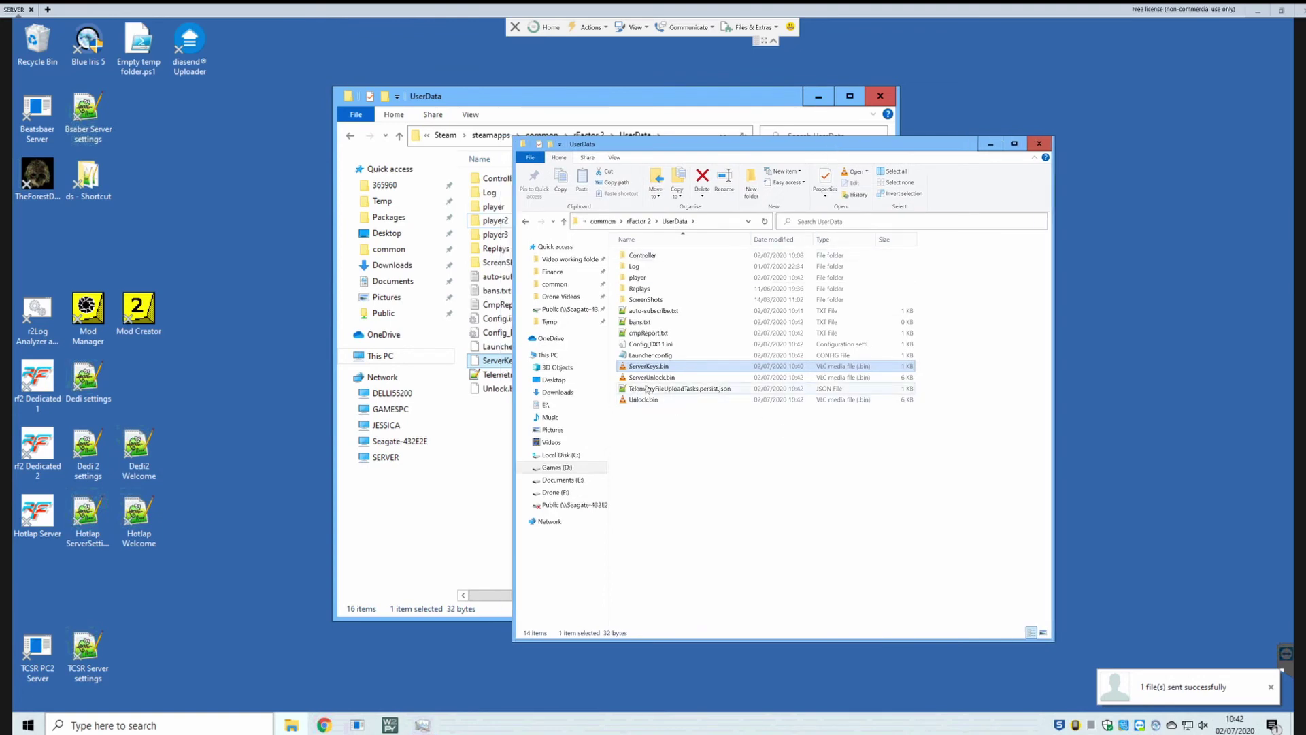
{"action": "left_click", "coordinate": [657, 379]}
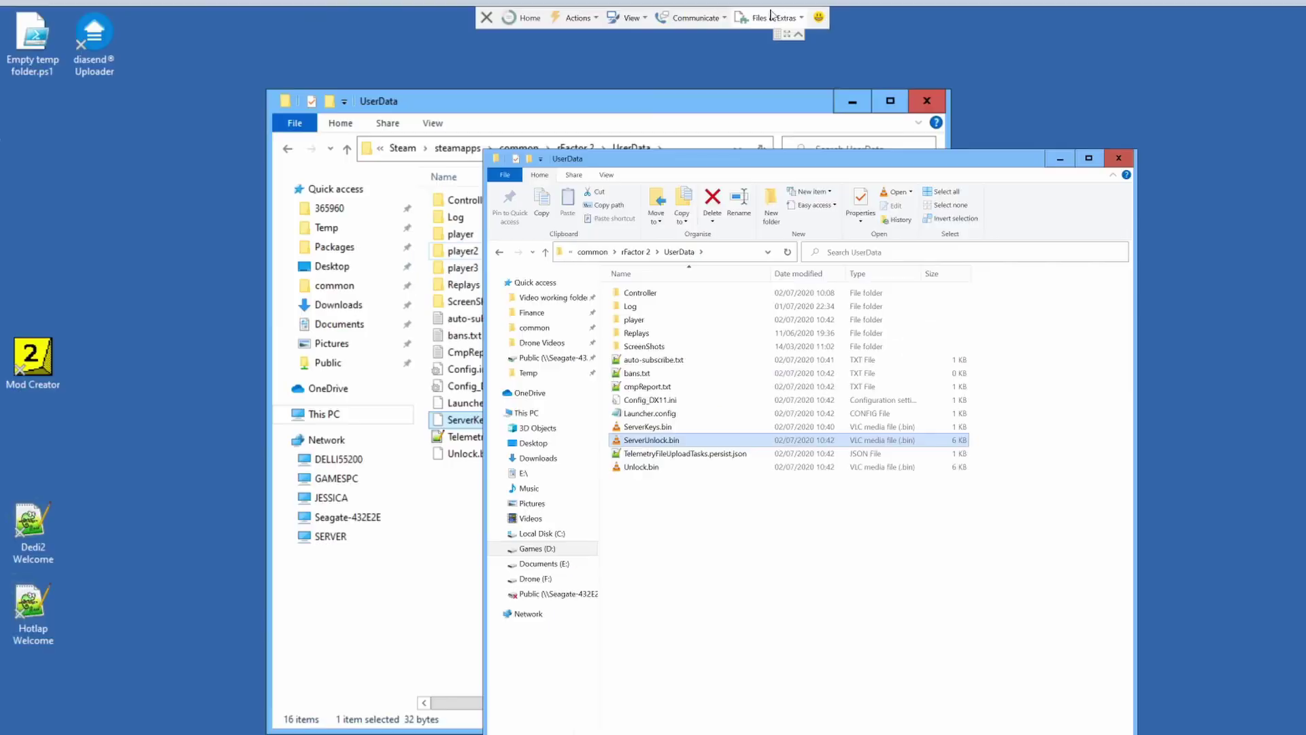
- Send ServerUnlock.bin from the local UserData folder to the server's UserData folder using TeamViewer file transfer, and close the transfer window
{"action": "left_click", "coordinate": [768, 25]}
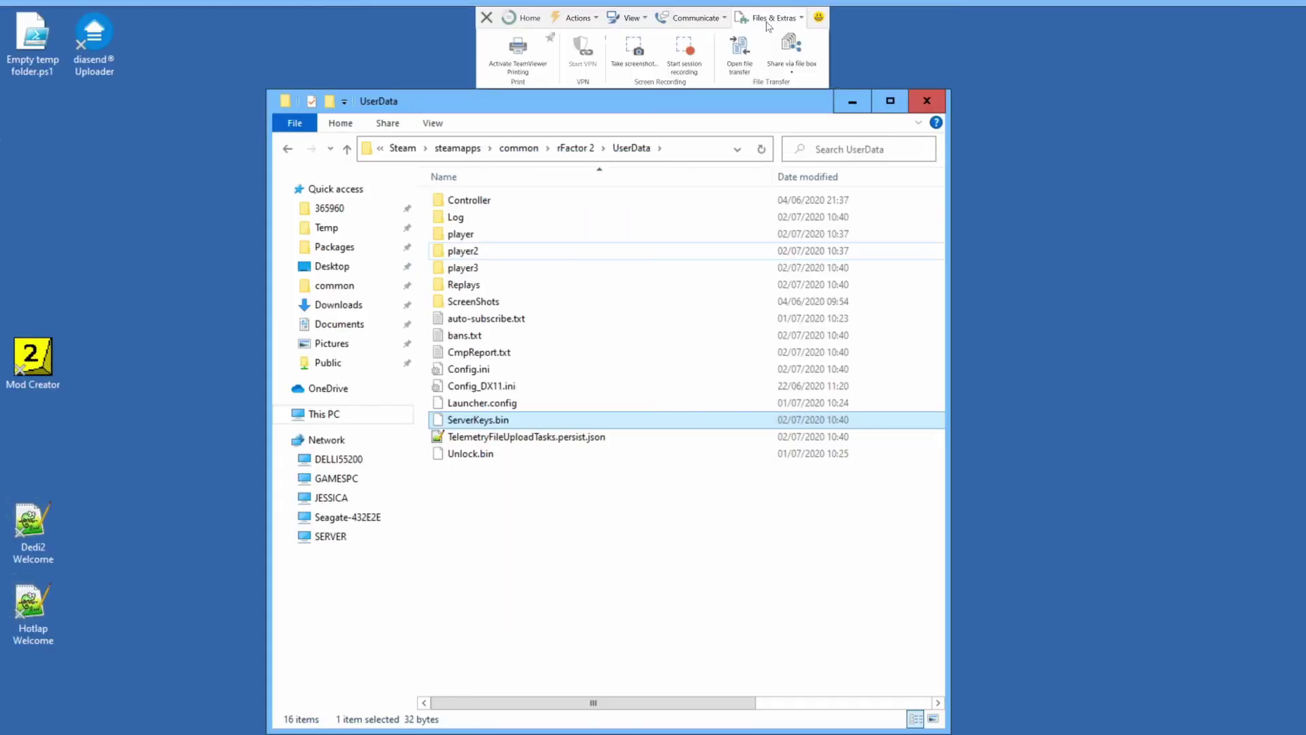
{"action": "left_click", "coordinate": [743, 55]}
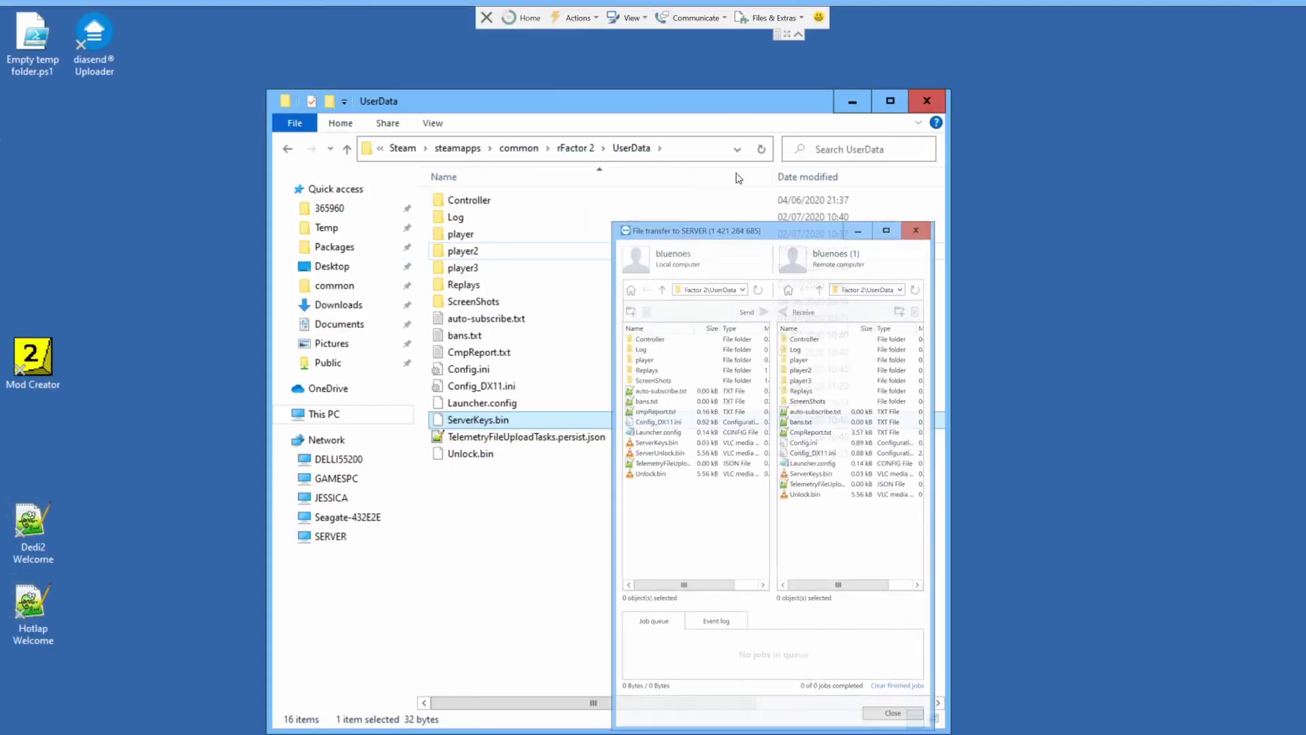
{"action": "left_click", "coordinate": [656, 456]}
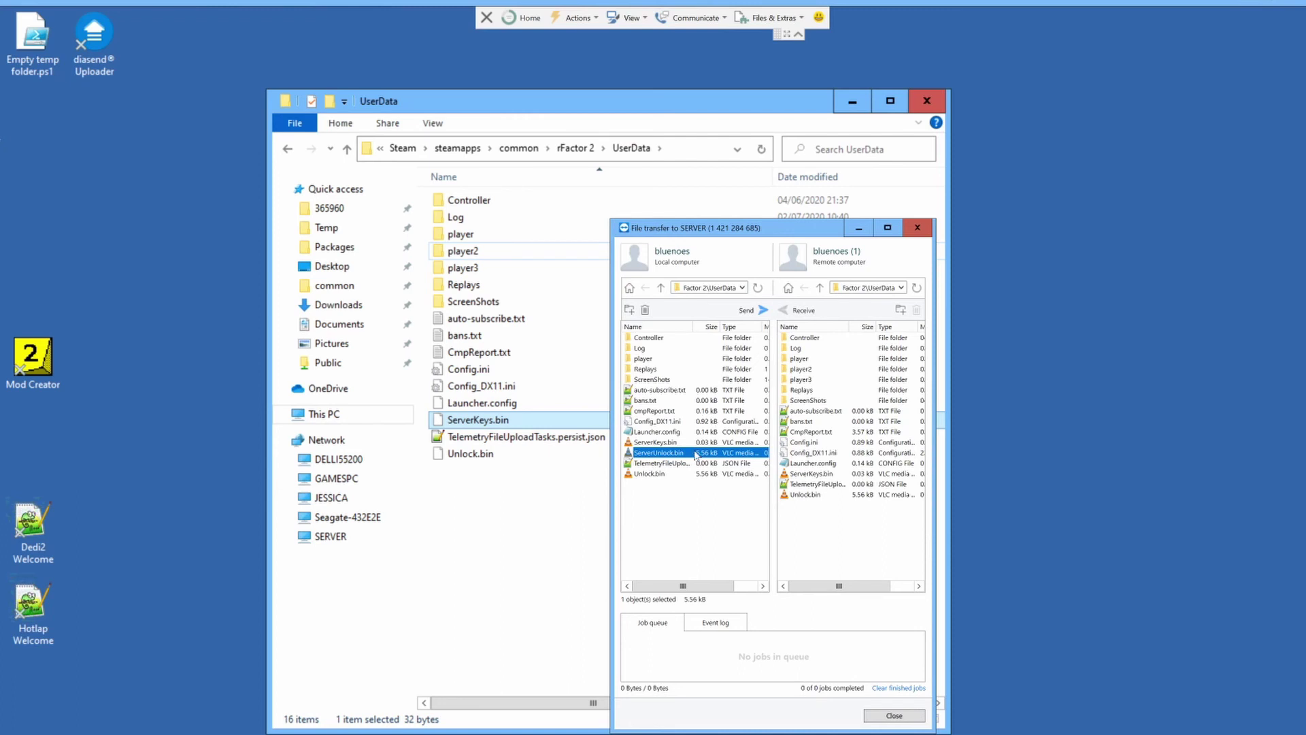
{"action": "left_click", "coordinate": [755, 310]}
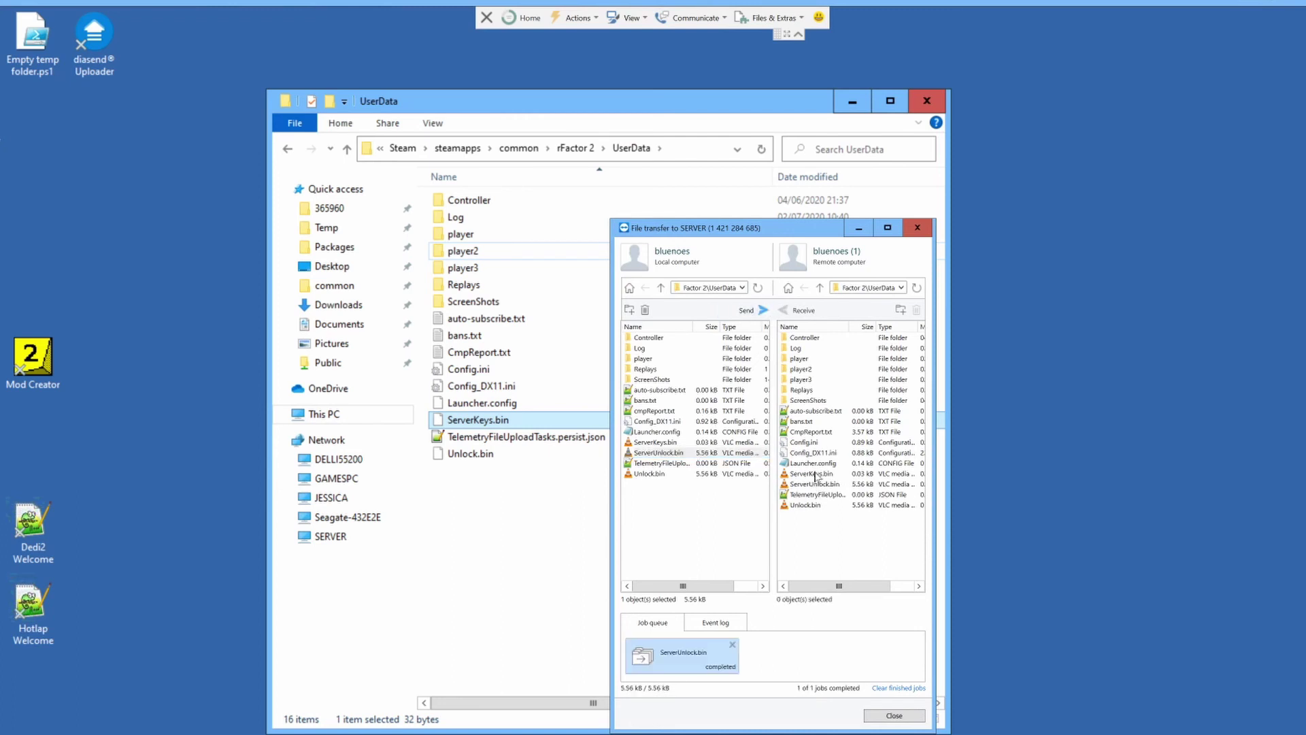
{"action": "left_click", "coordinate": [896, 716]}
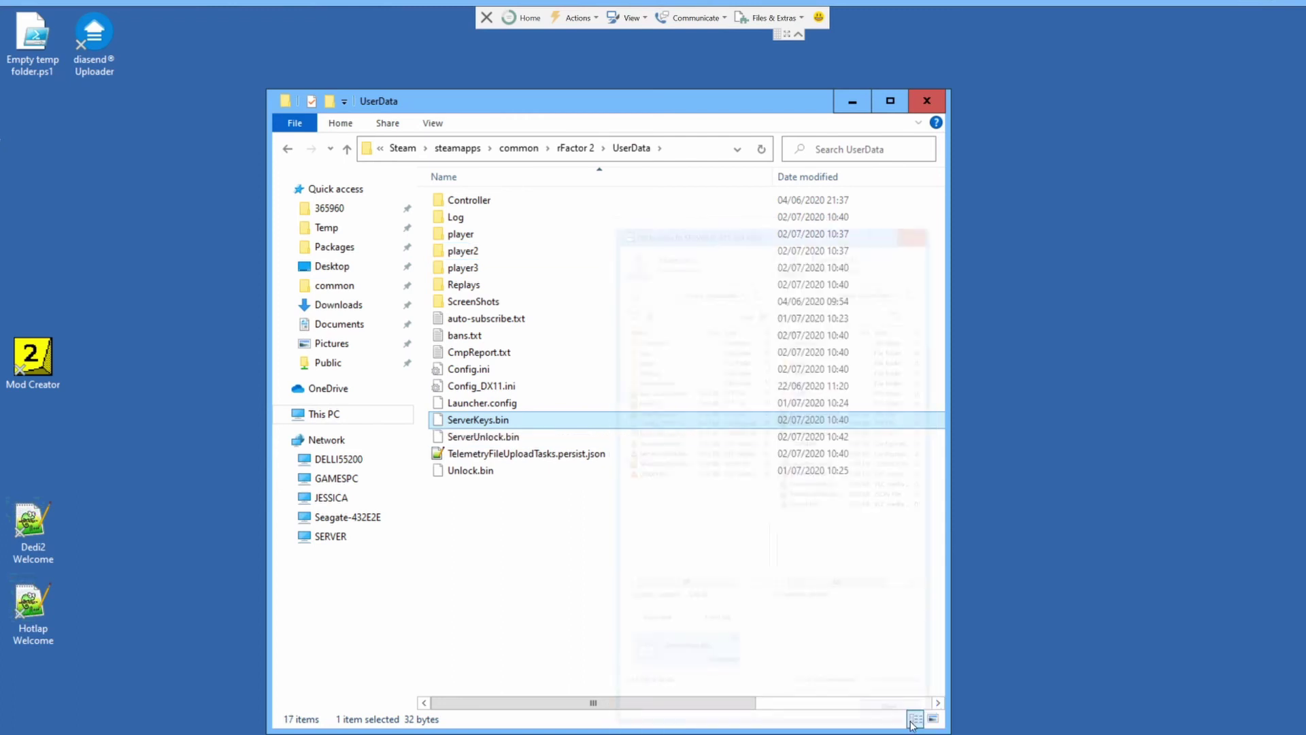
- Close the server's UserData folder and reopen Mod Manager to check its key status in the window title
{"action": "left_click", "coordinate": [918, 111]}
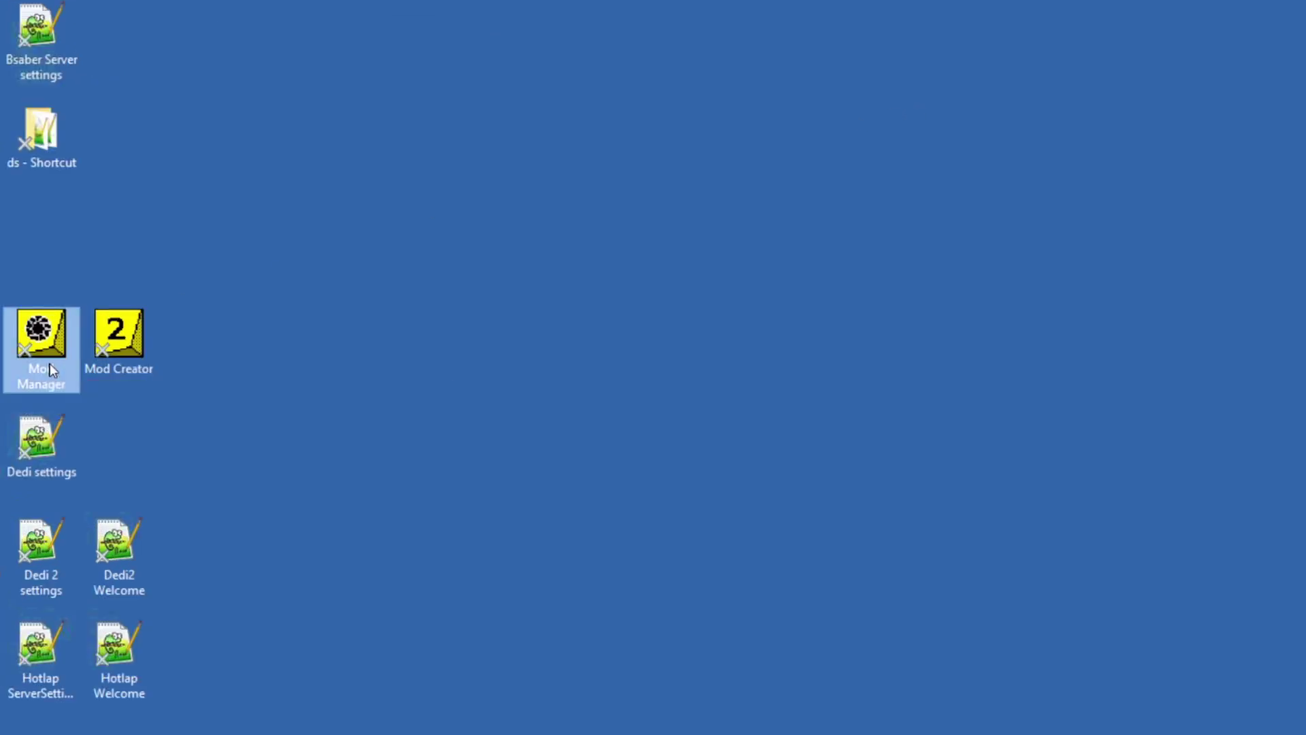
{"action": "double_click", "coordinate": [50, 368]}
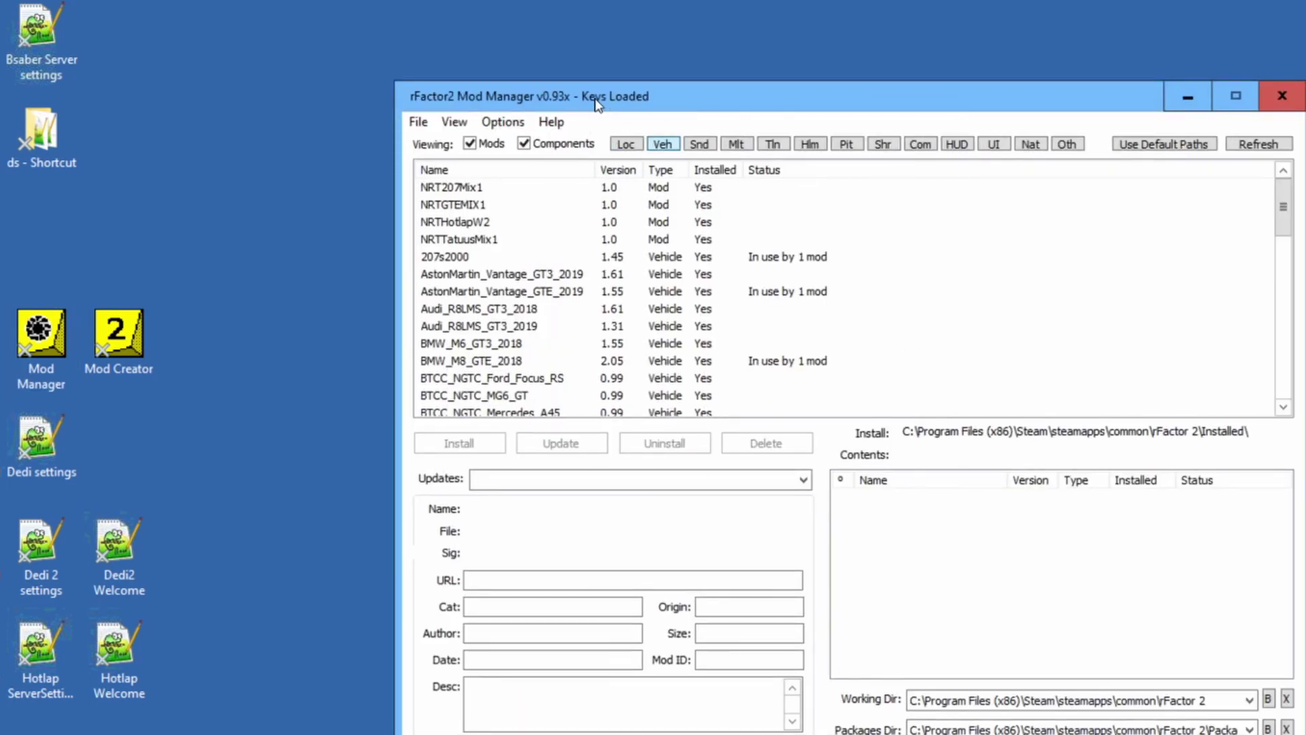
{"action": "left_click_drag", "start_coordinate": [598, 102], "coordinate": [593, 104]}
{"action": "left_click_drag", "start_coordinate": [733, 95], "coordinate": [741, 53]}
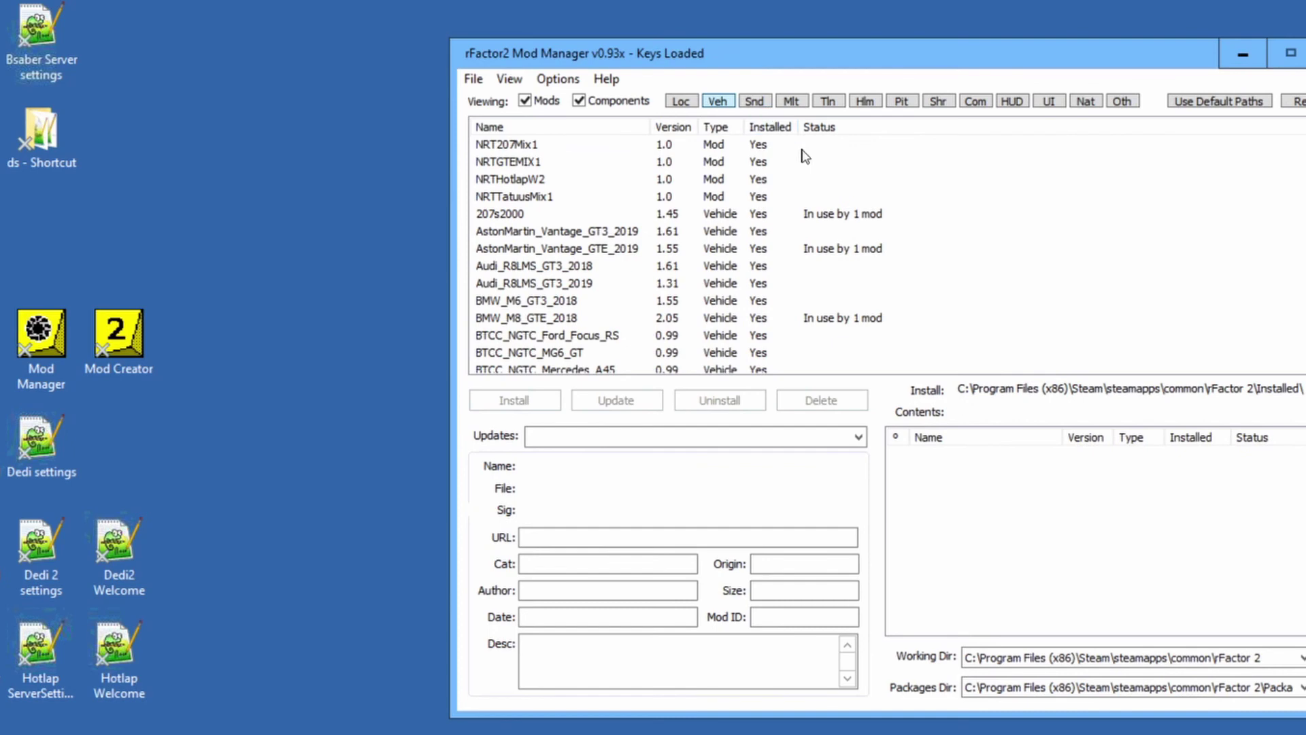